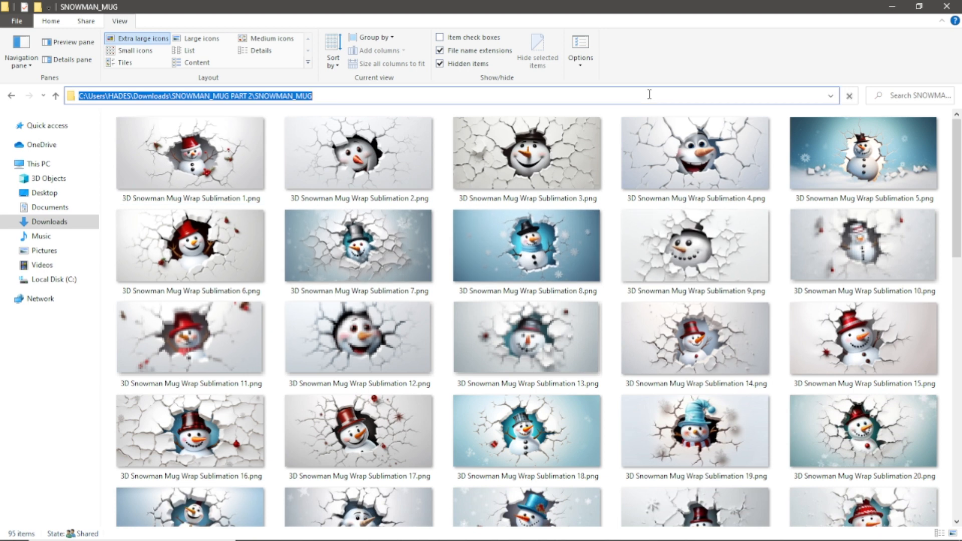
# - Open the SNOWMAN_MUG folder and look through its 3D Snowman Mug Wrap Sublimation and 11 oz and 15 oz design thumbnails
pyautogui.press('Return')
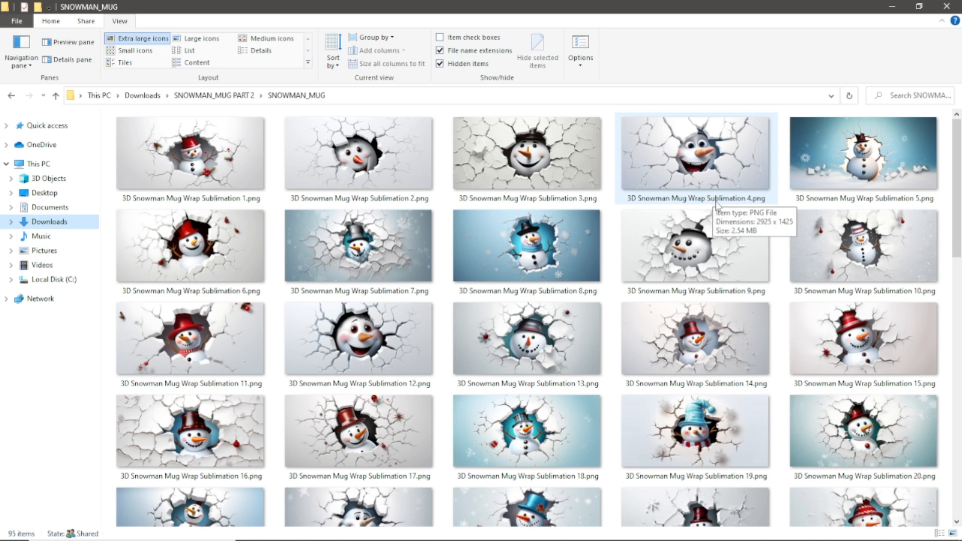
pyautogui.moveTo(750, 233)
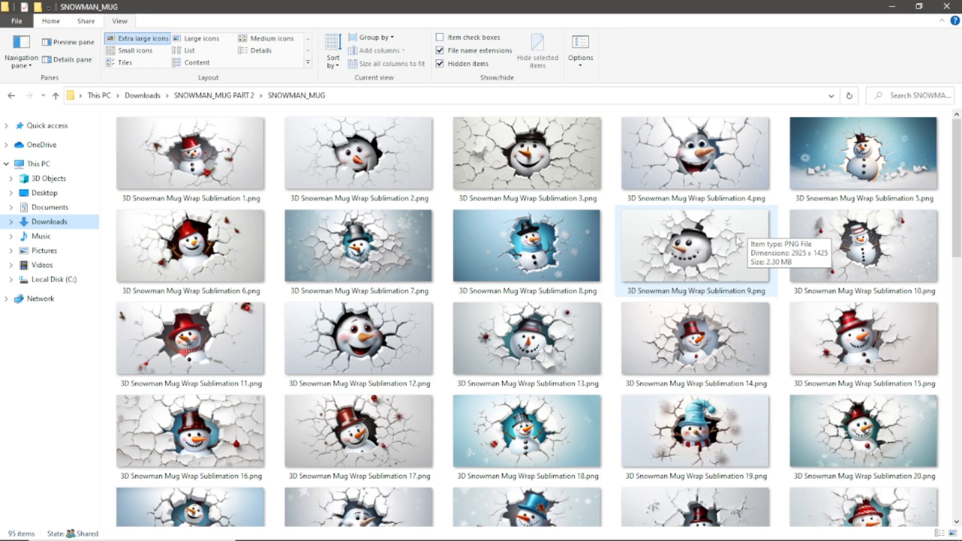
pyautogui.scroll(-3, 739, 251)
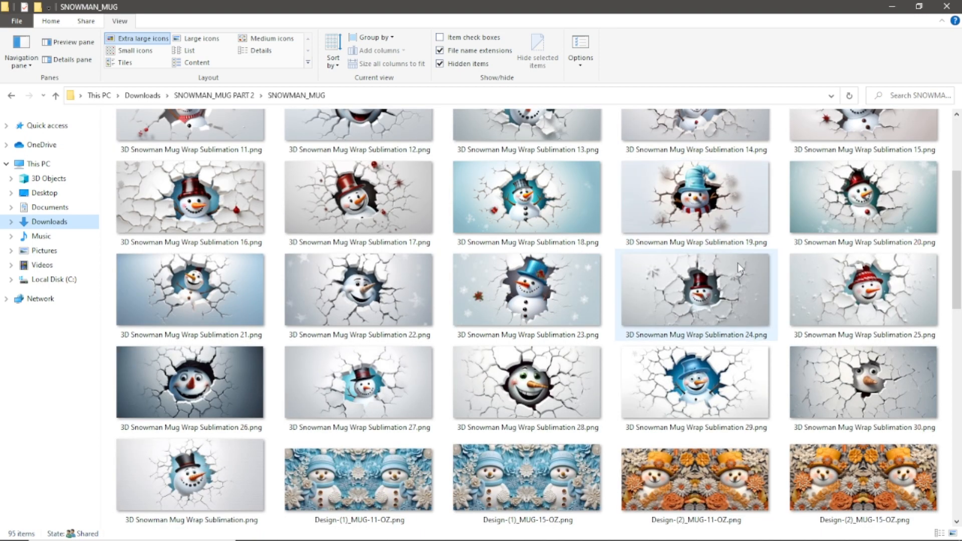
pyautogui.scroll(3, 739, 261)
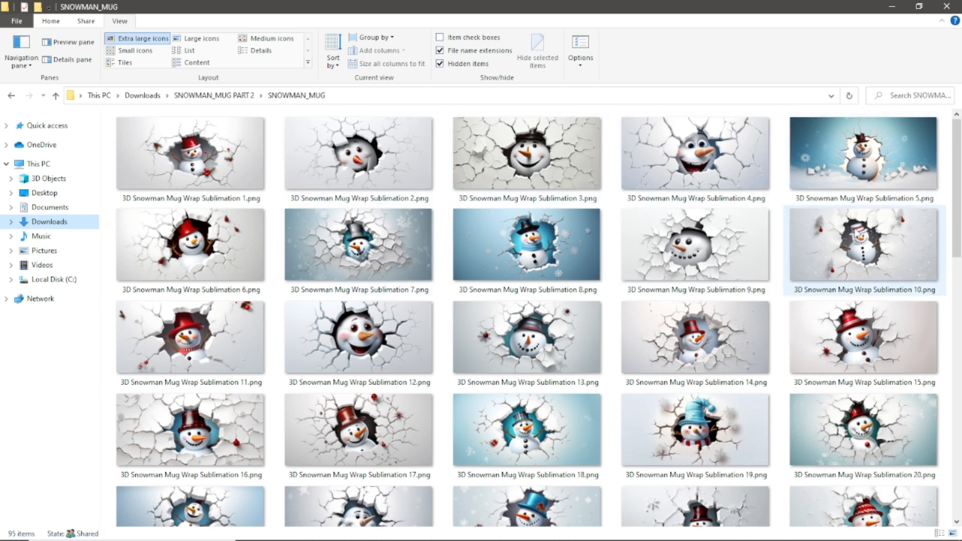
pyautogui.moveTo(858, 234)
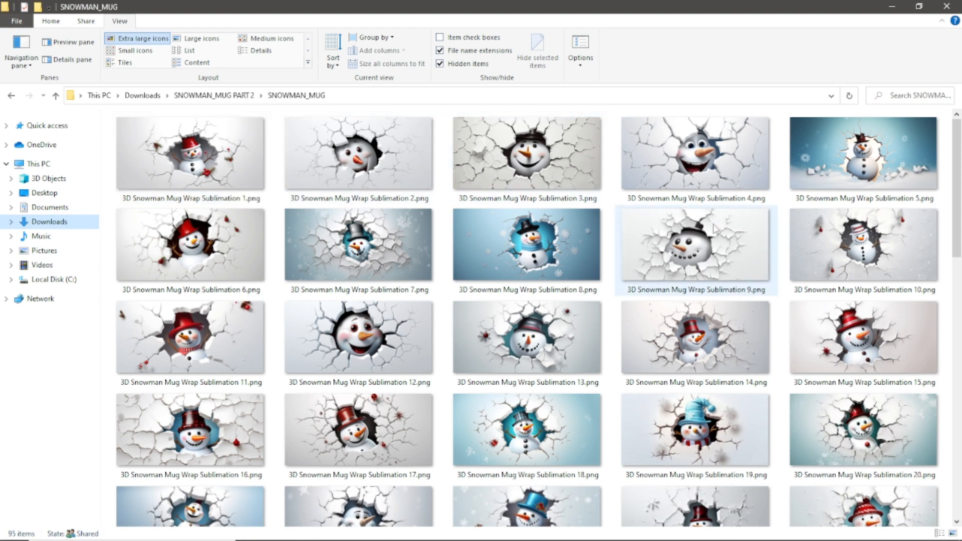
pyautogui.scroll(-5, 704, 203)
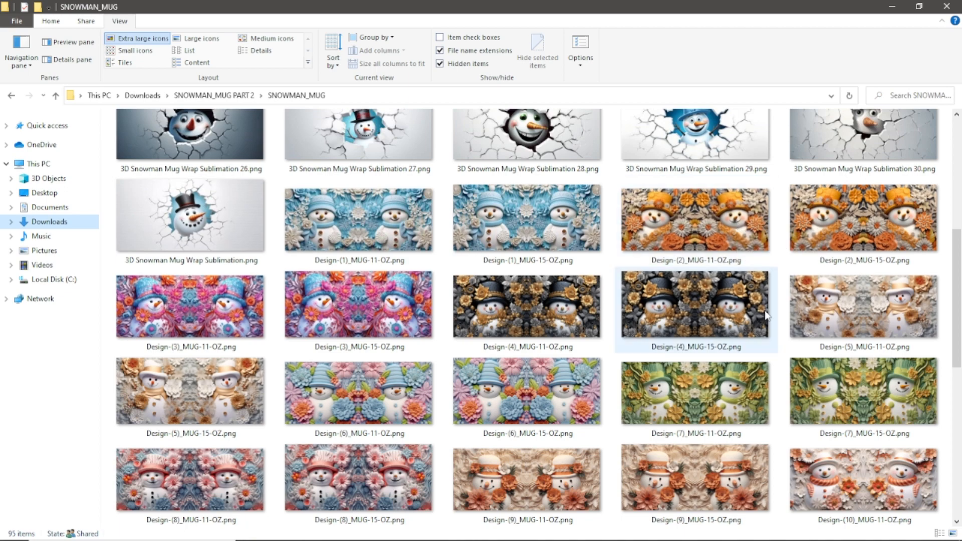
pyautogui.scroll(-3, 765, 314)
pyautogui.scroll(-4, 764, 314)
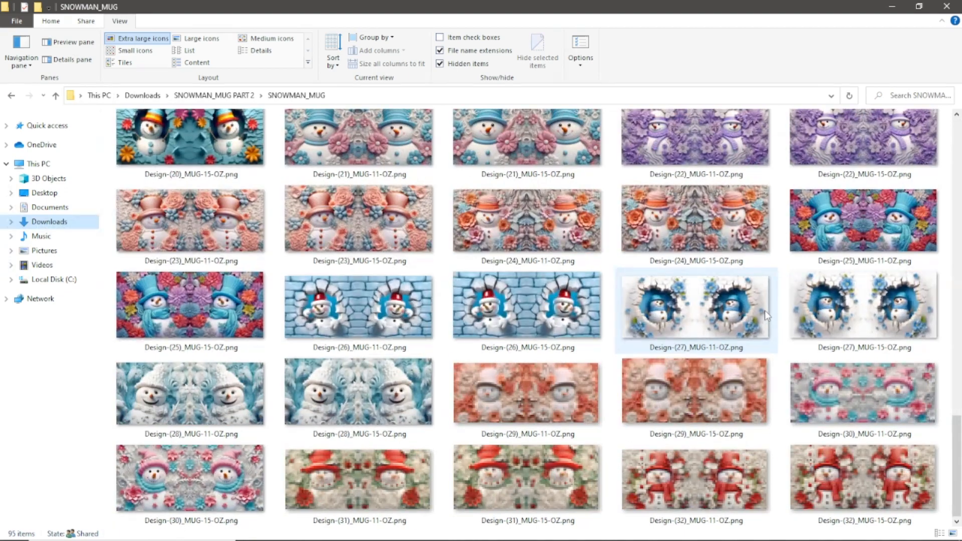
pyautogui.scroll(3, 765, 315)
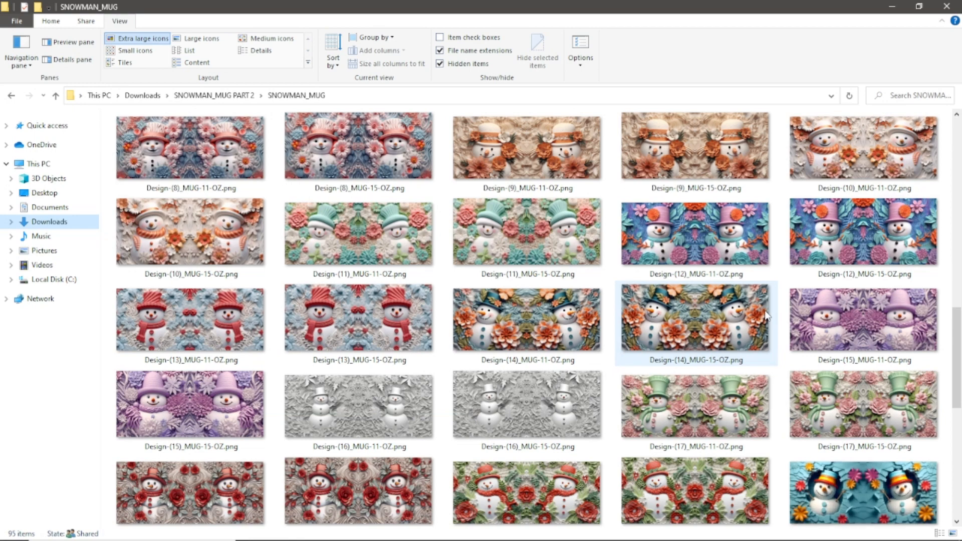
pyautogui.scroll(6, 767, 315)
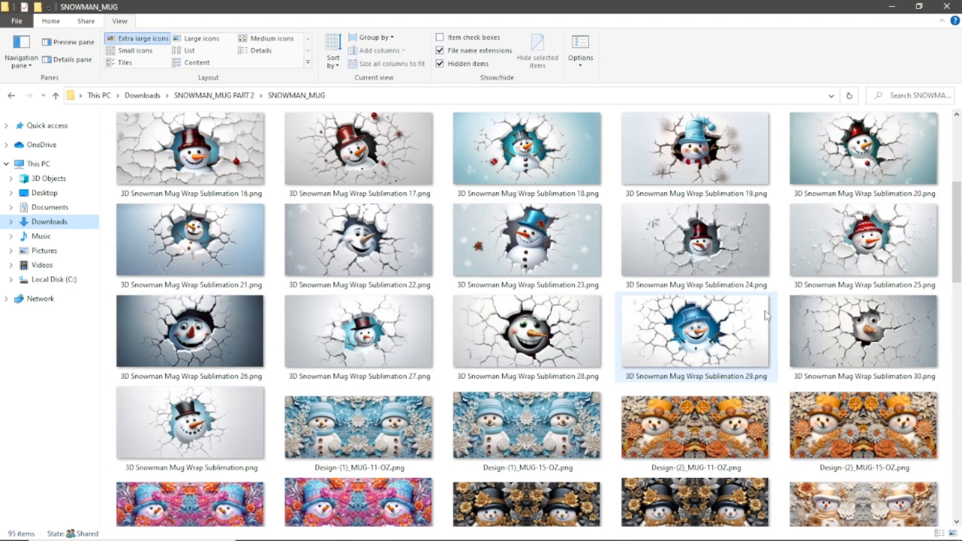
pyautogui.scroll(3, 767, 315)
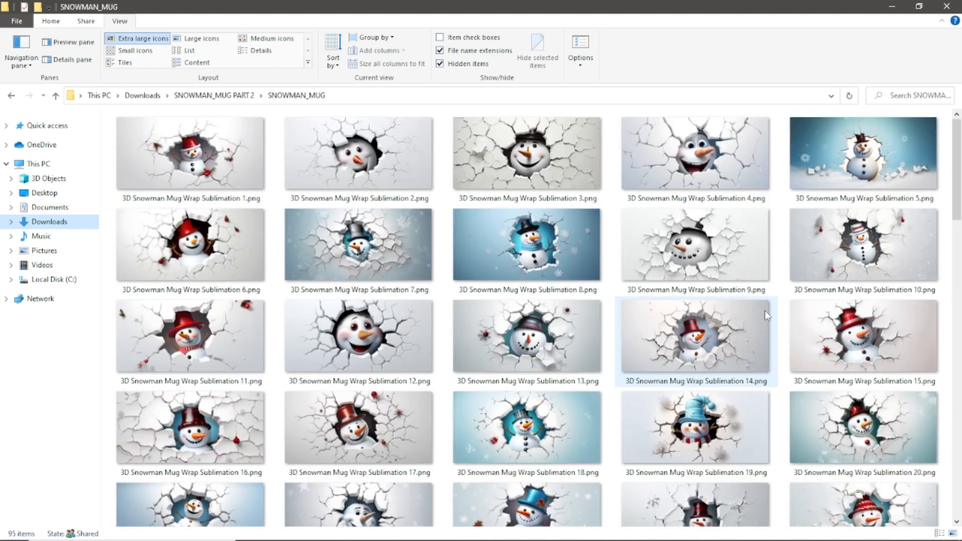
pyautogui.scroll(-5, 766, 314)
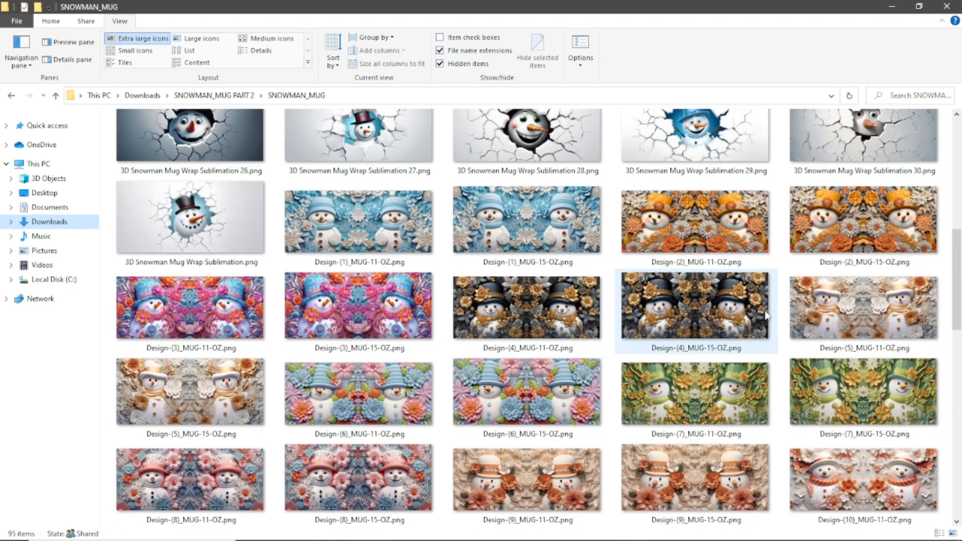
pyautogui.scroll(-6, 766, 314)
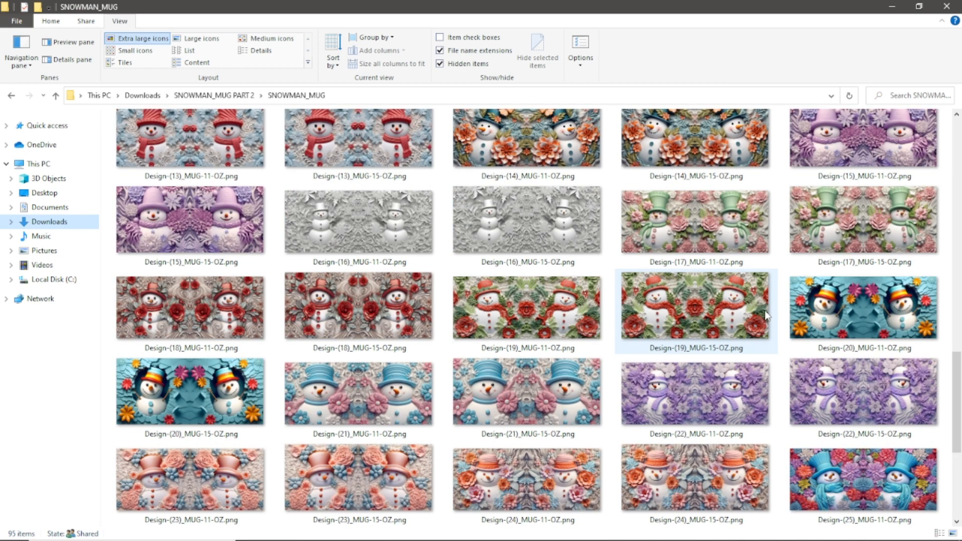
pyautogui.scroll(6, 767, 315)
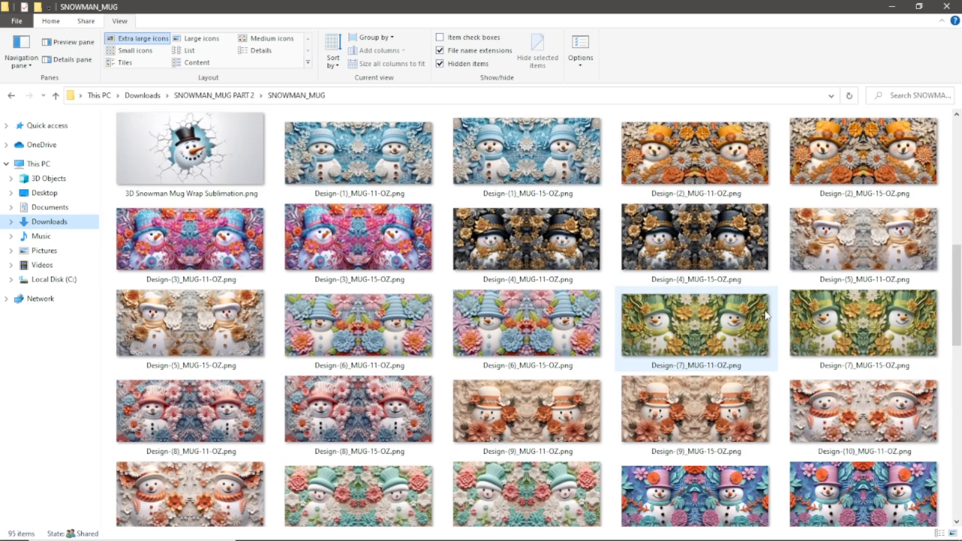
pyautogui.scroll(5, 765, 314)
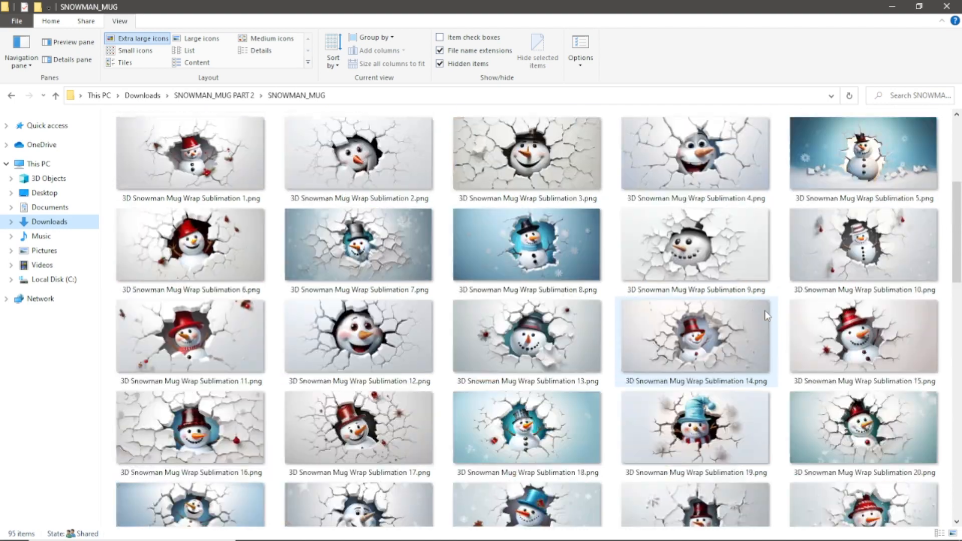
pyautogui.scroll(-8, 765, 315)
pyautogui.scroll(7, 766, 315)
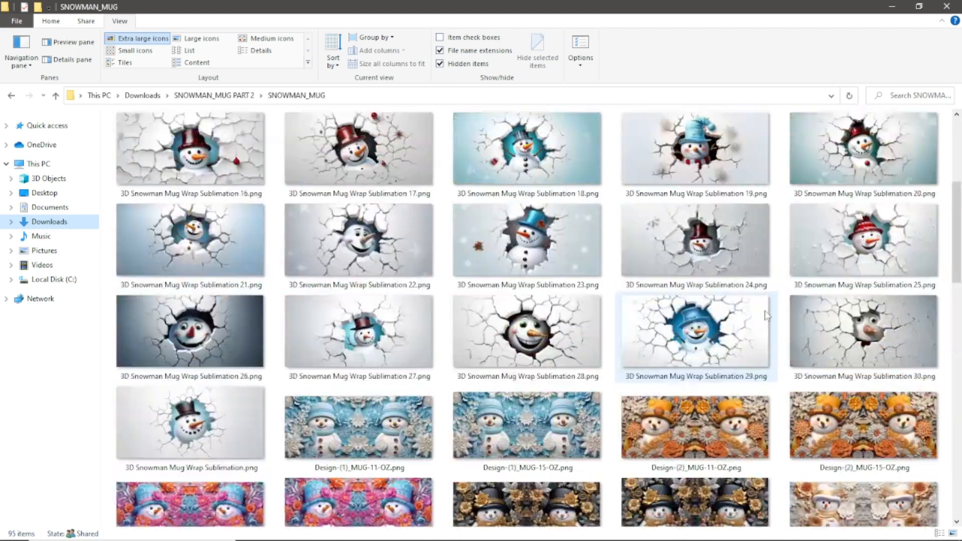
pyautogui.scroll(-3, 726, 261)
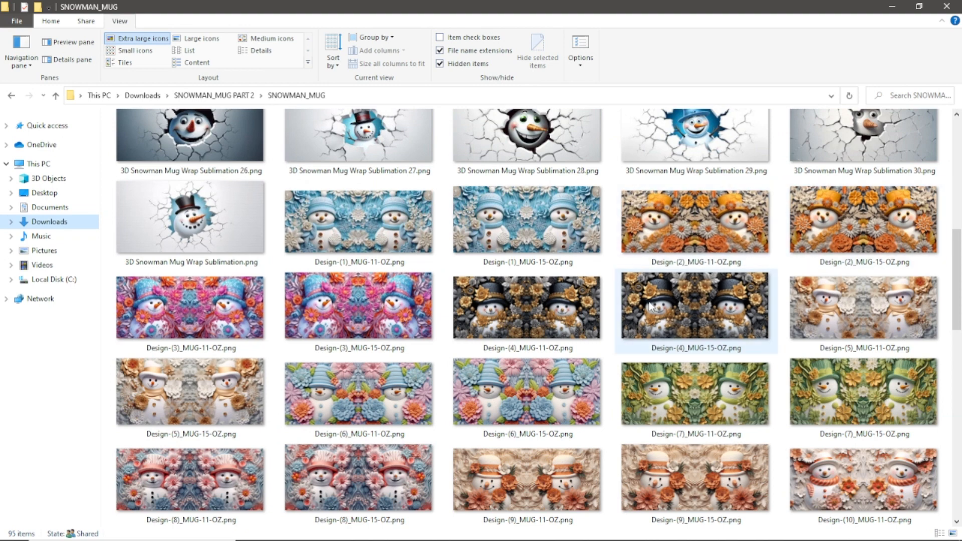
# - View Design-(4)_MUG-11-OZ.png full screen, page forward through the designs to Design-(8)_MUG-15-OZ.png, and close the image viewer
pyautogui.click(535, 308)
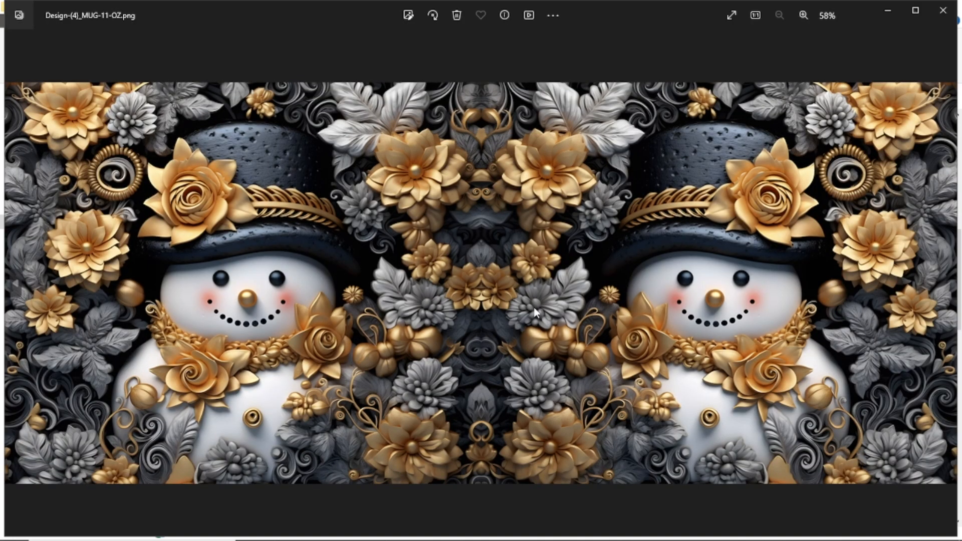
pyautogui.click(732, 15)
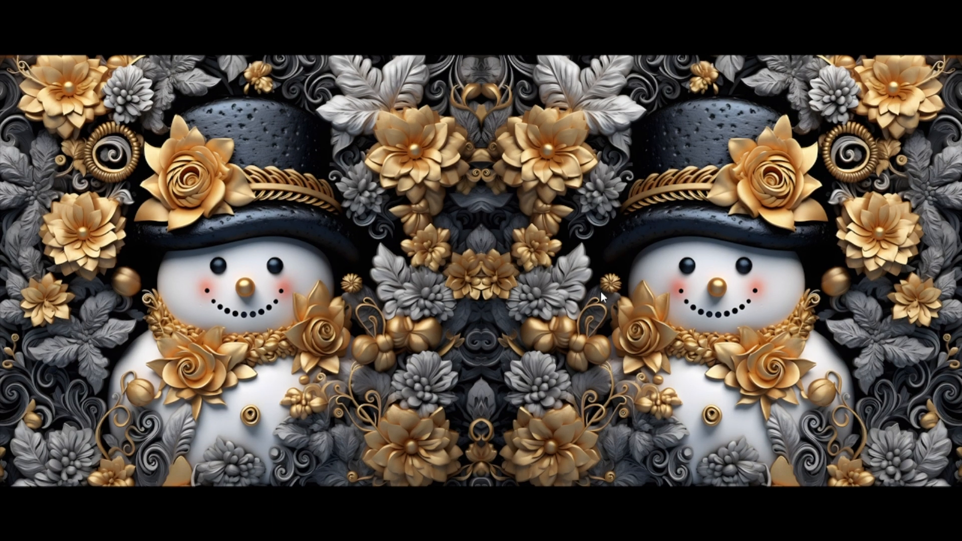
pyautogui.press('Right')
pyautogui.press('Right')
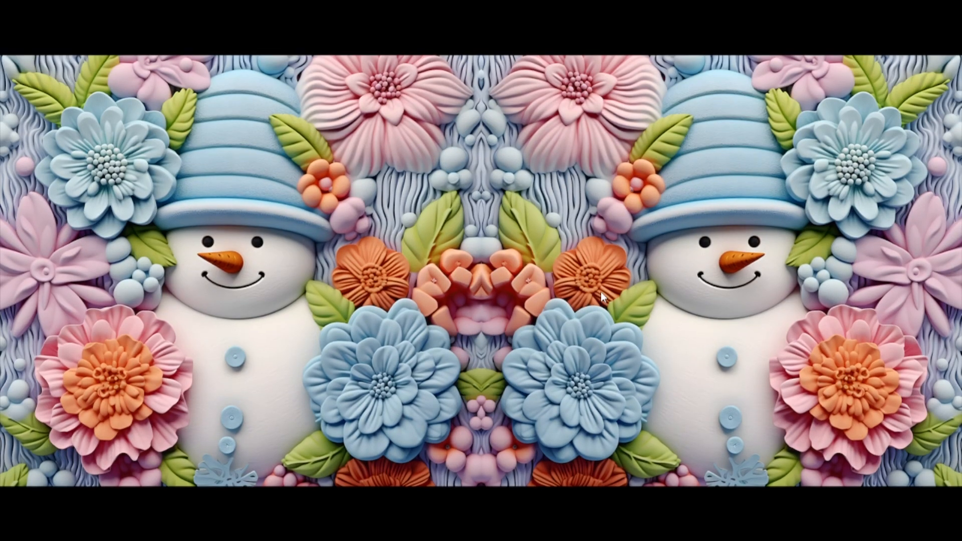
pyautogui.press('Right')
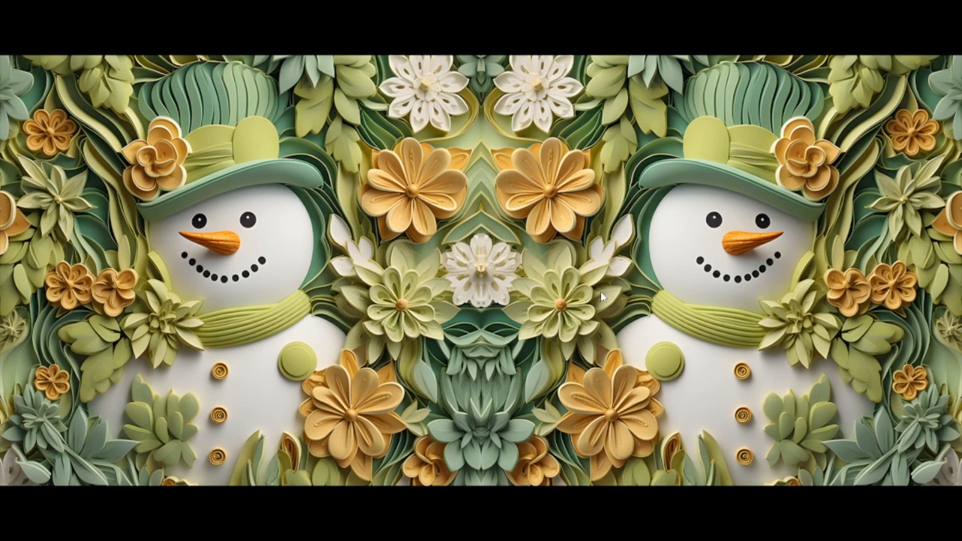
pyautogui.press('Right')
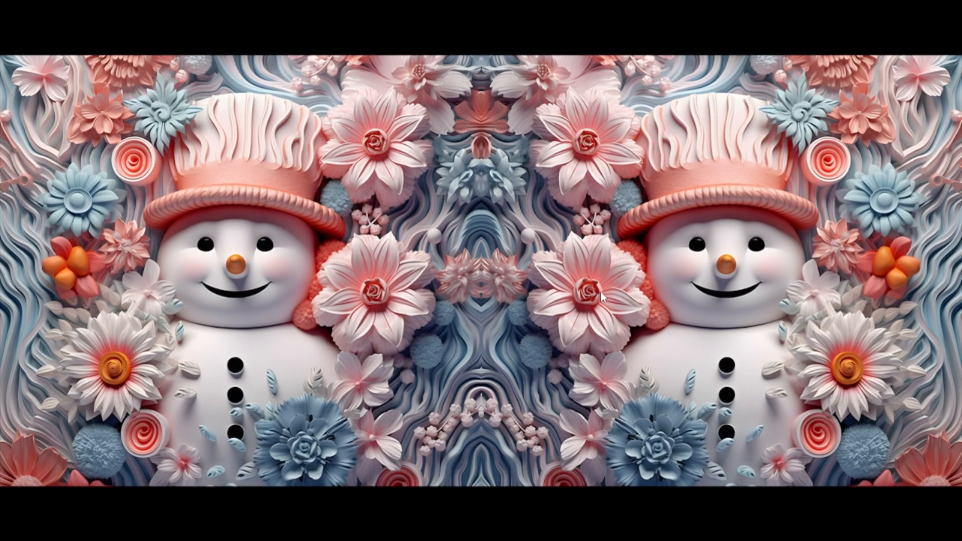
pyautogui.press('Escape')
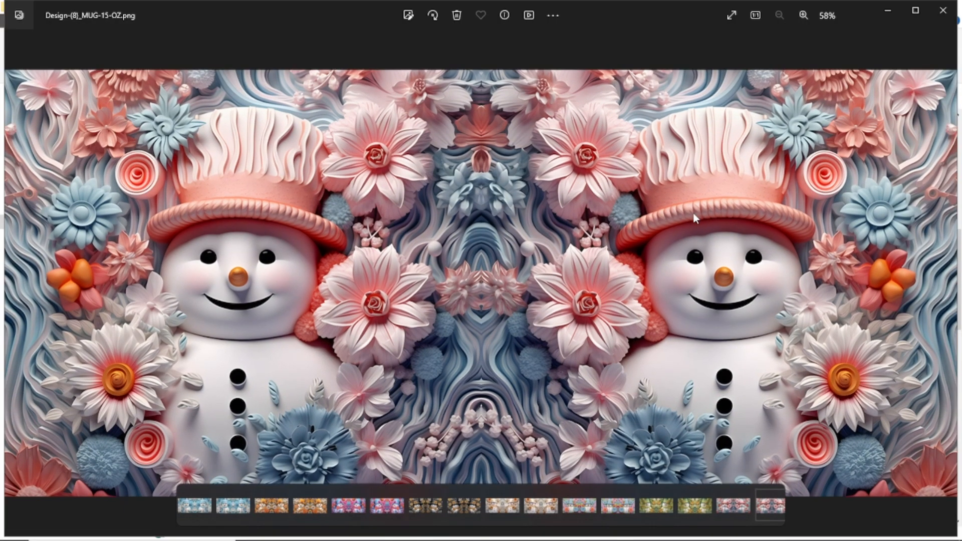
pyautogui.click(943, 10)
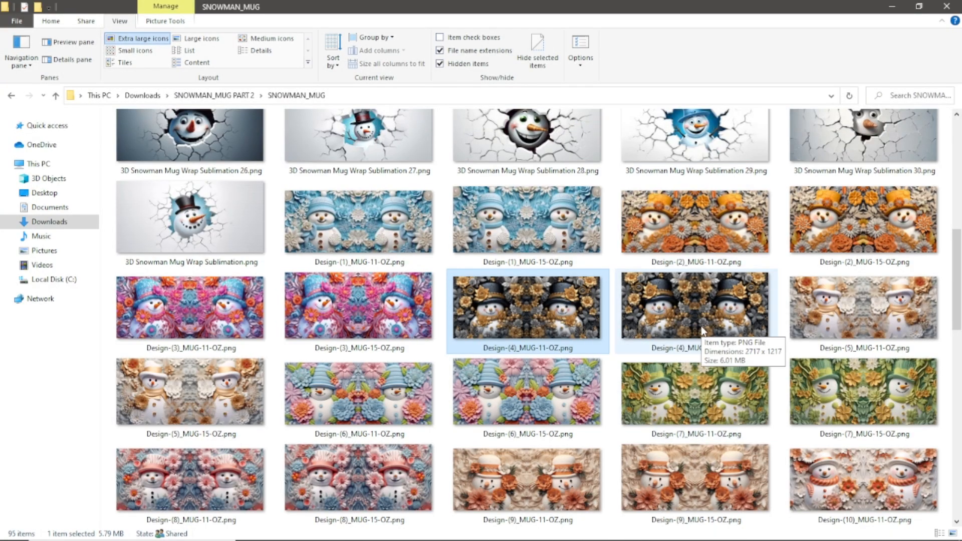
# - Examine the remaining mug wrap thumbnails down to Design-(32)_MUG-15-OZ.png and review the 3D Snowman wraps at the start of the folder
pyautogui.scroll(-10, 703, 332)
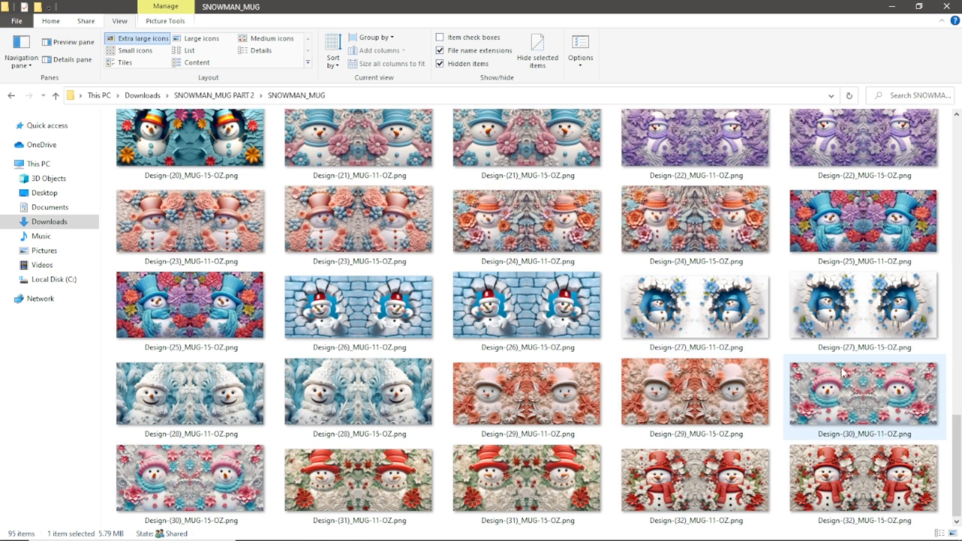
pyautogui.scroll(15, 843, 373)
pyautogui.scroll(-2, 842, 372)
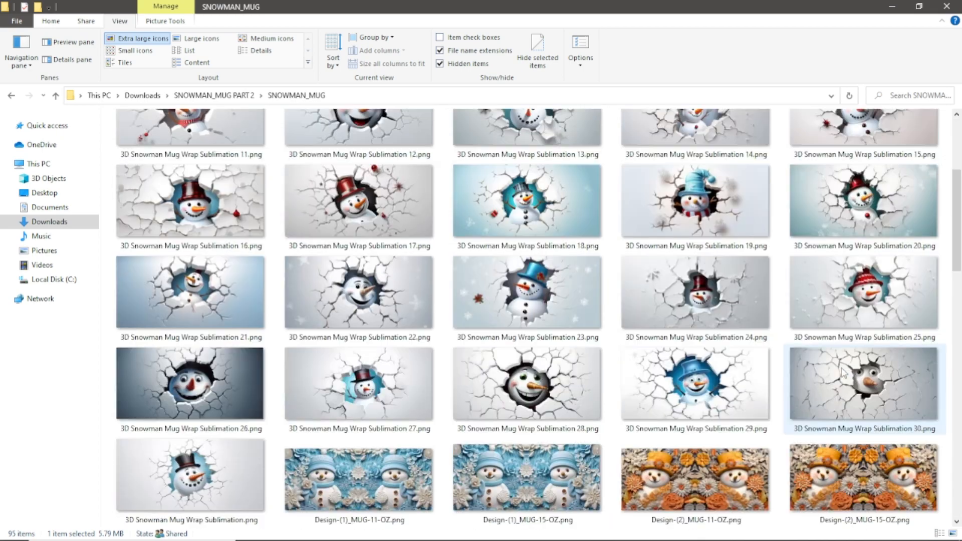
pyautogui.scroll(-8, 842, 374)
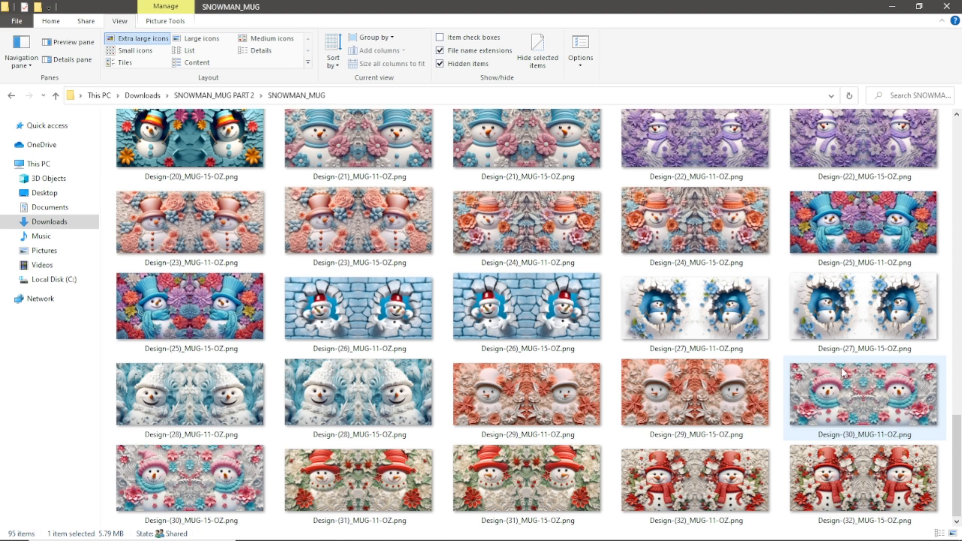
pyautogui.scroll(10, 487, 444)
pyautogui.scroll(5, 486, 443)
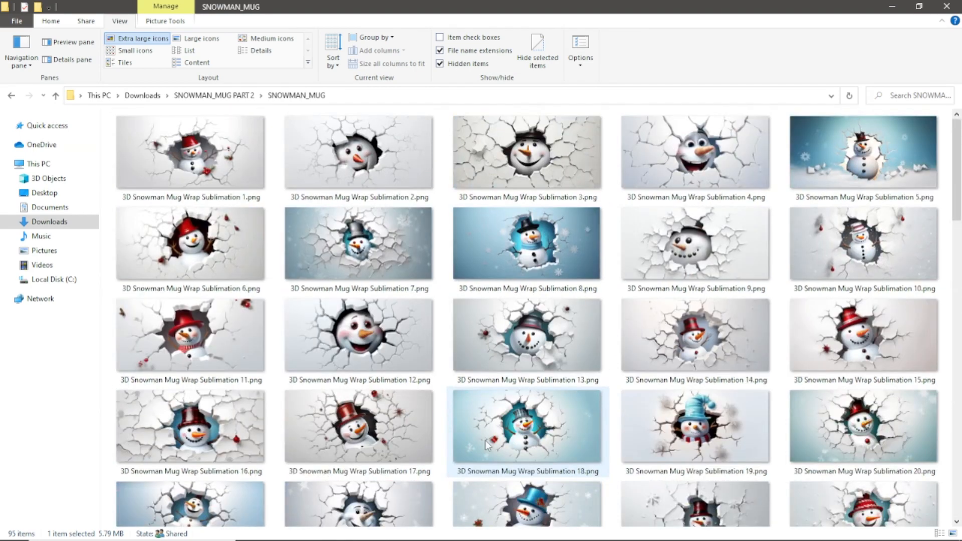
pyautogui.scroll(-10, 486, 443)
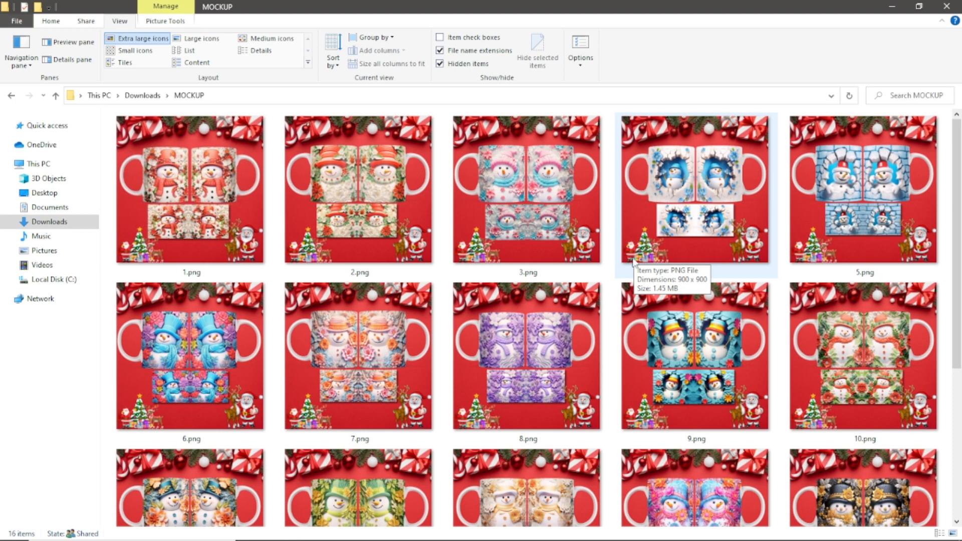
# - View the mug mockups full screen from 1.png through 11.png, then close the image viewer
pyautogui.scroll(-1, 630, 370)
pyautogui.scroll(1, 630, 369)
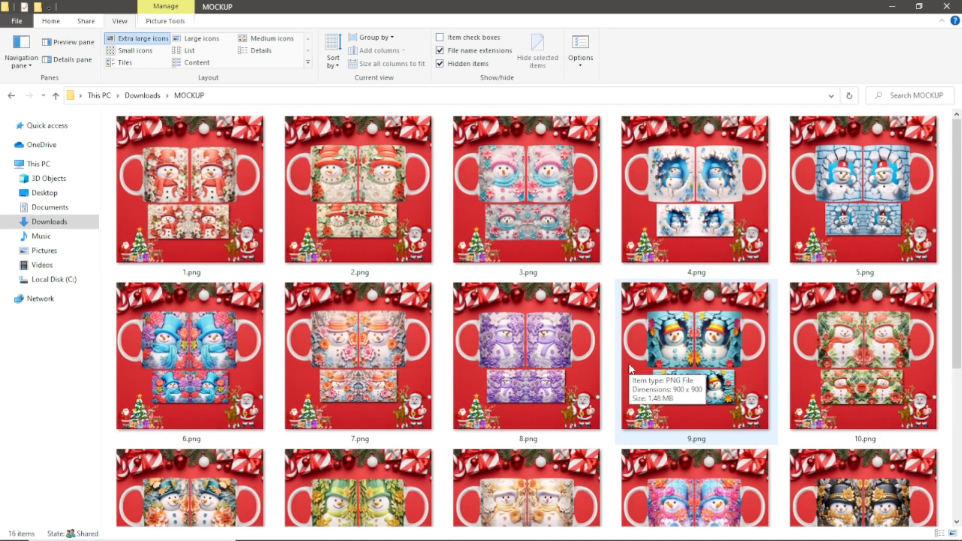
pyautogui.doubleClick(217, 171)
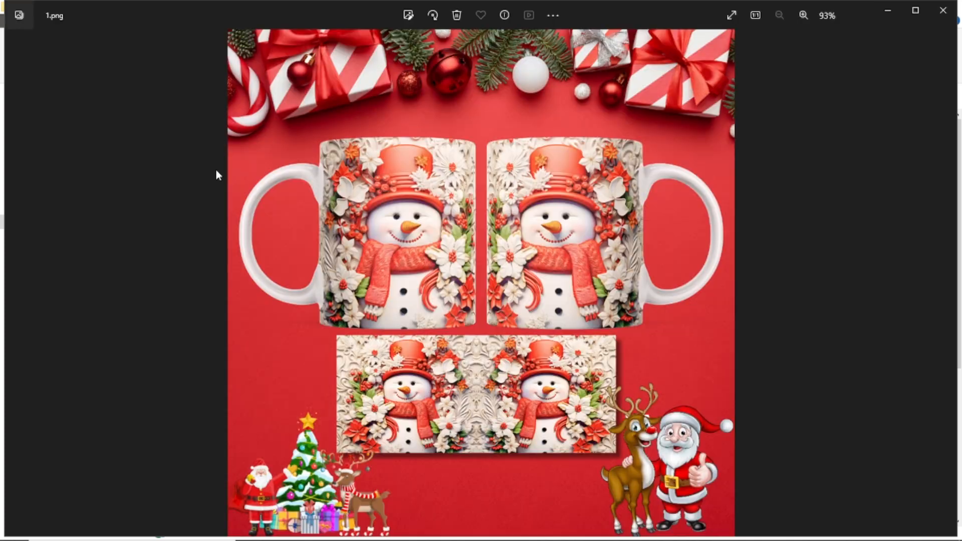
pyautogui.click(730, 15)
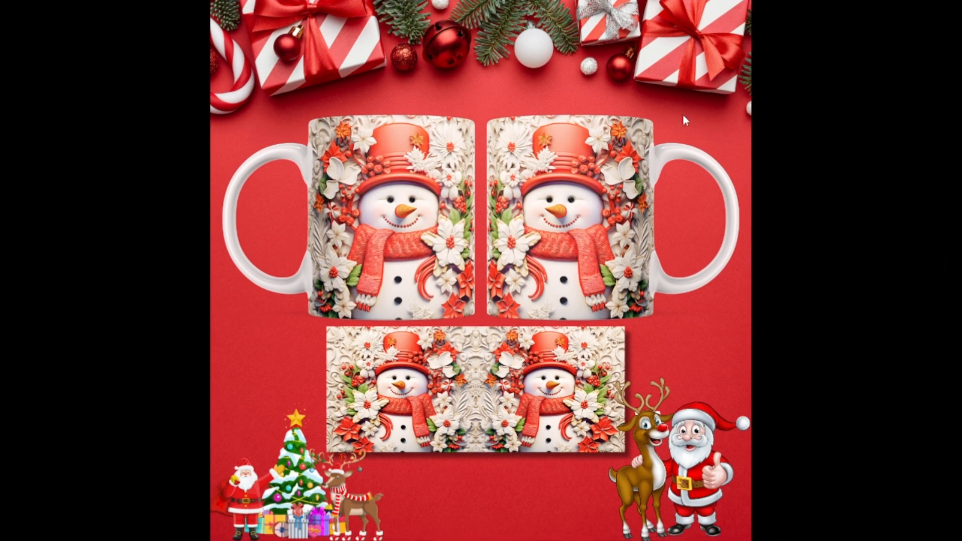
pyautogui.press('Right')
pyautogui.press('Right')
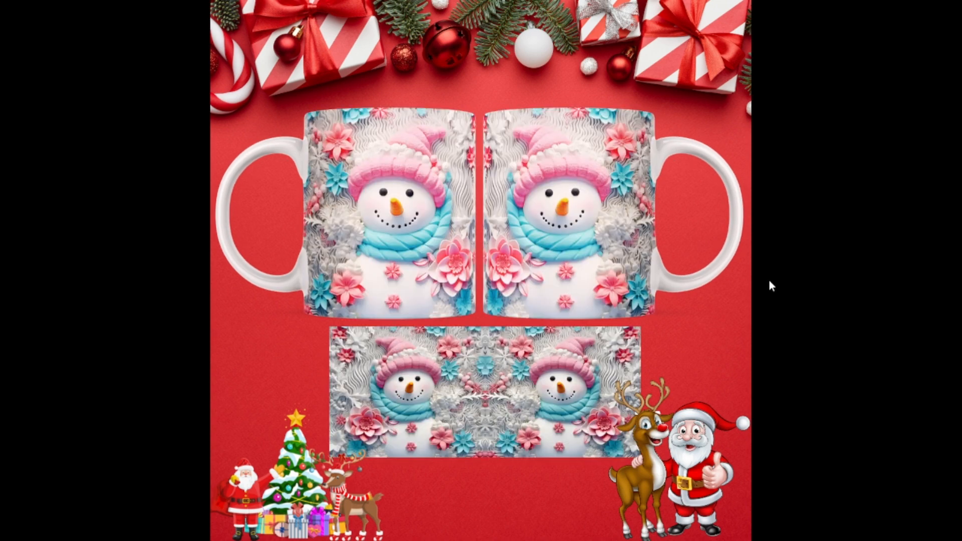
pyautogui.press('Right')
pyautogui.press('Right')
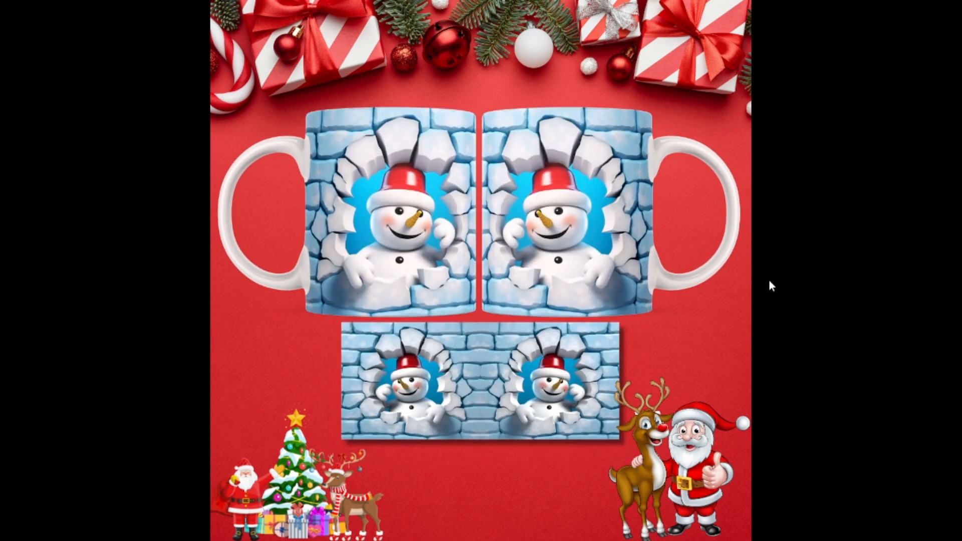
pyautogui.press('Right')
pyautogui.press('Right')
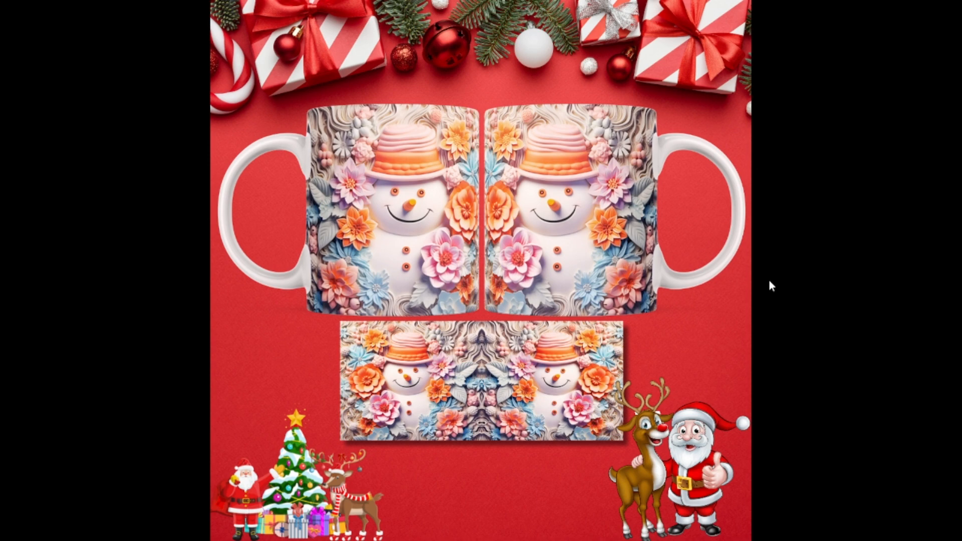
pyautogui.press('Right')
pyautogui.press('Right')
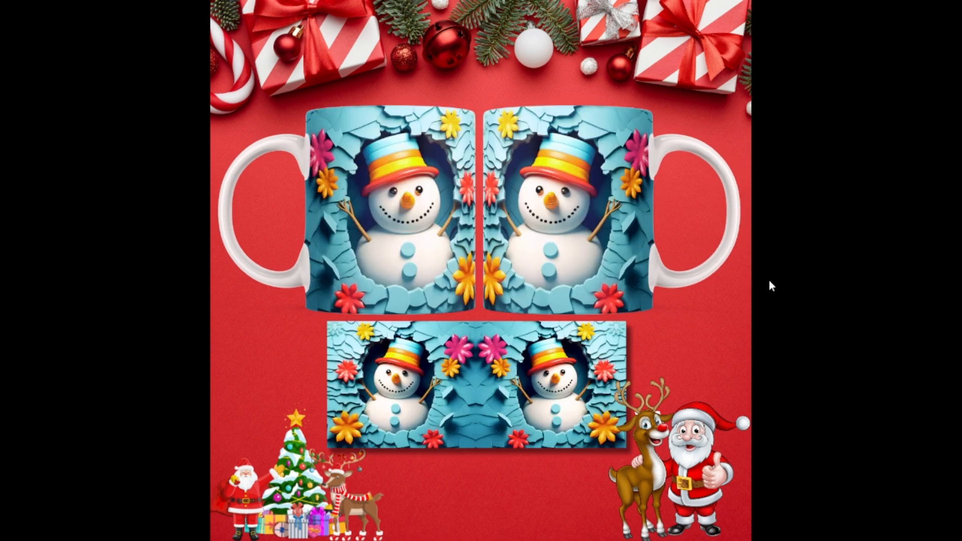
pyautogui.press('Right')
pyautogui.press('Right')
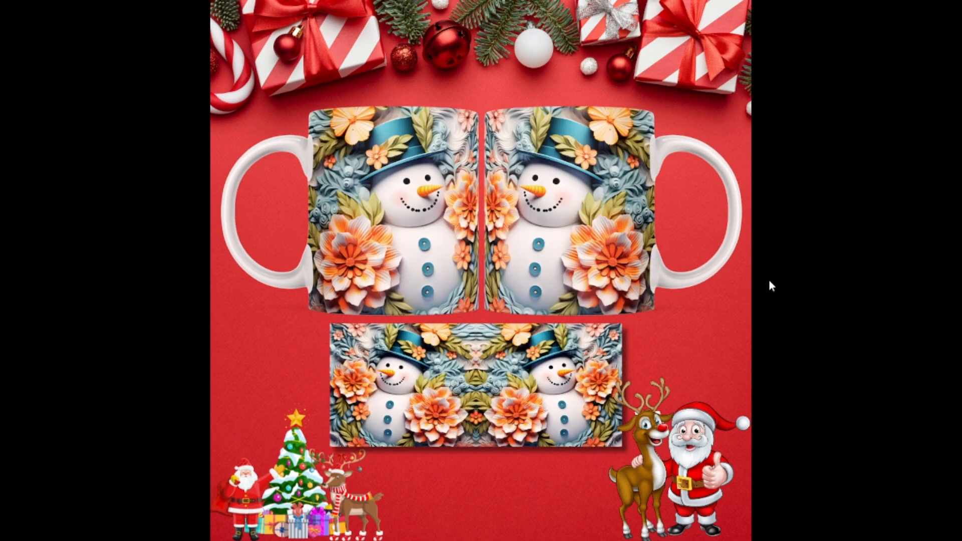
pyautogui.press('Escape')
pyautogui.press('Escape')
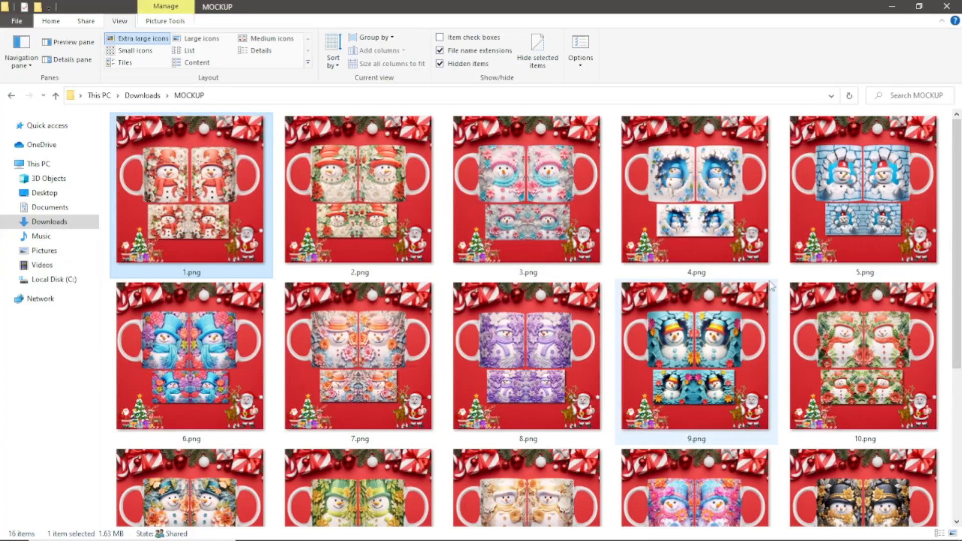
# - Play MOCKUPVIDEO.mp4 full screen to preview the animated mug mockups, and close the media player
pyautogui.scroll(-5, 752, 325)
pyautogui.click(234, 402)
pyautogui.doubleClick(234, 401)
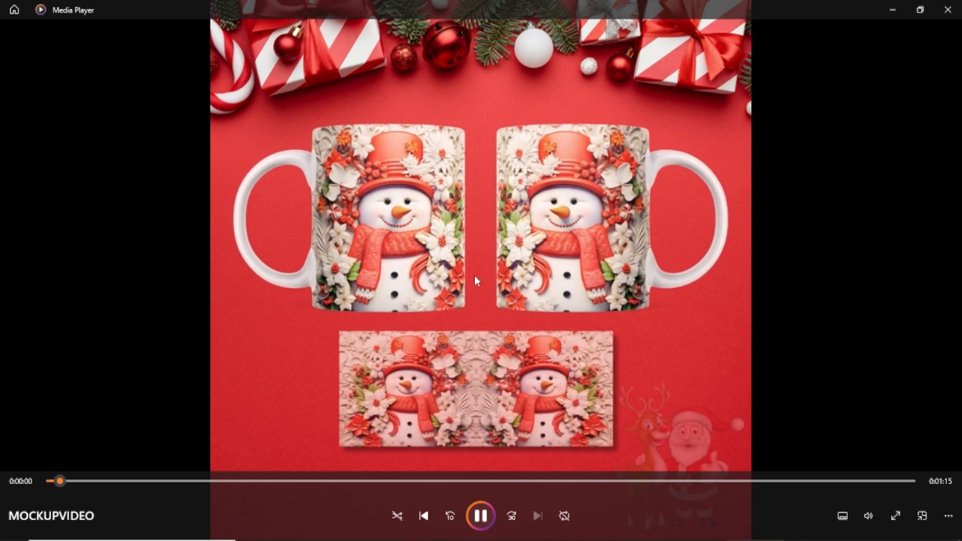
pyautogui.click(896, 516)
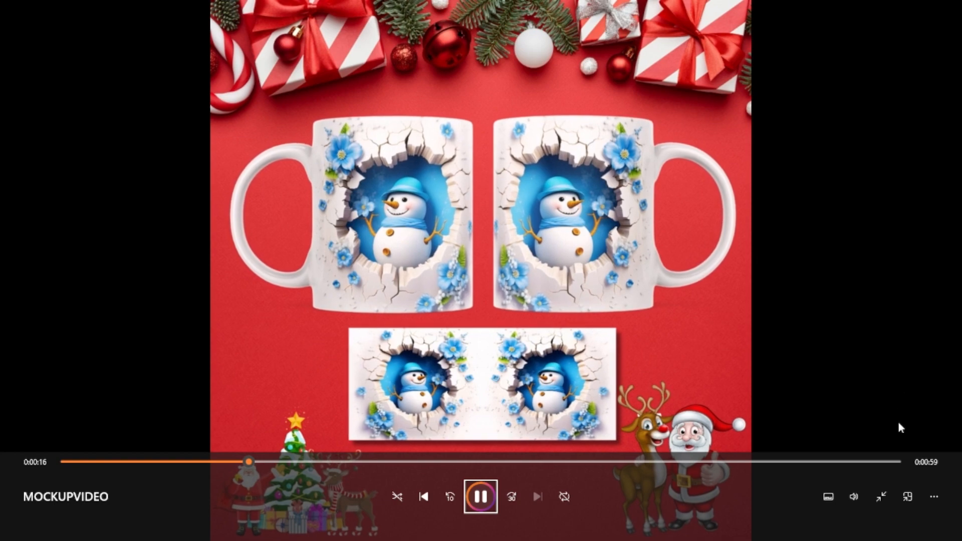
pyautogui.click(881, 496)
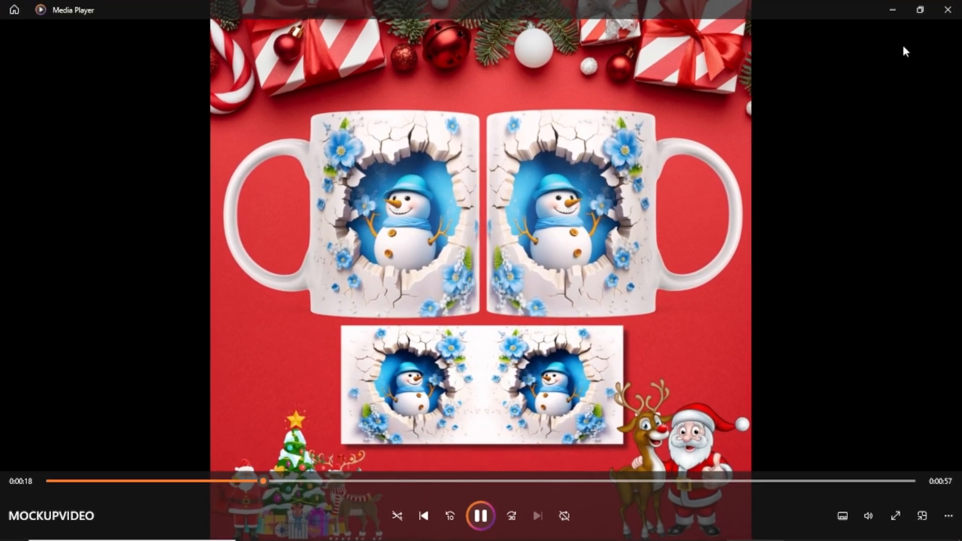
pyautogui.click(943, 9)
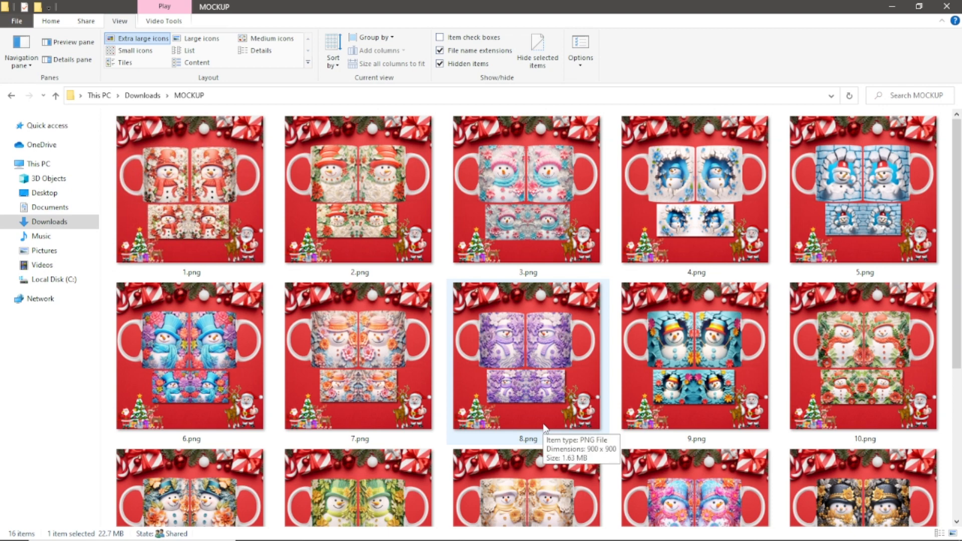
# - Review the mockup thumbnails in the MOCKUP folder down to MOCKUPVIDEO.mp4 and return to the start of the folder
pyautogui.scroll(-5, 546, 427)
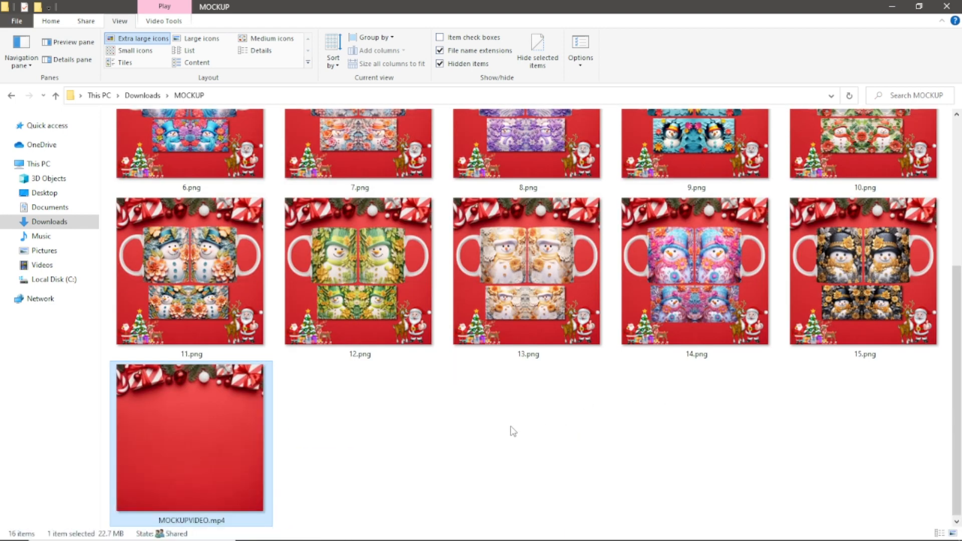
pyautogui.scroll(5, 513, 431)
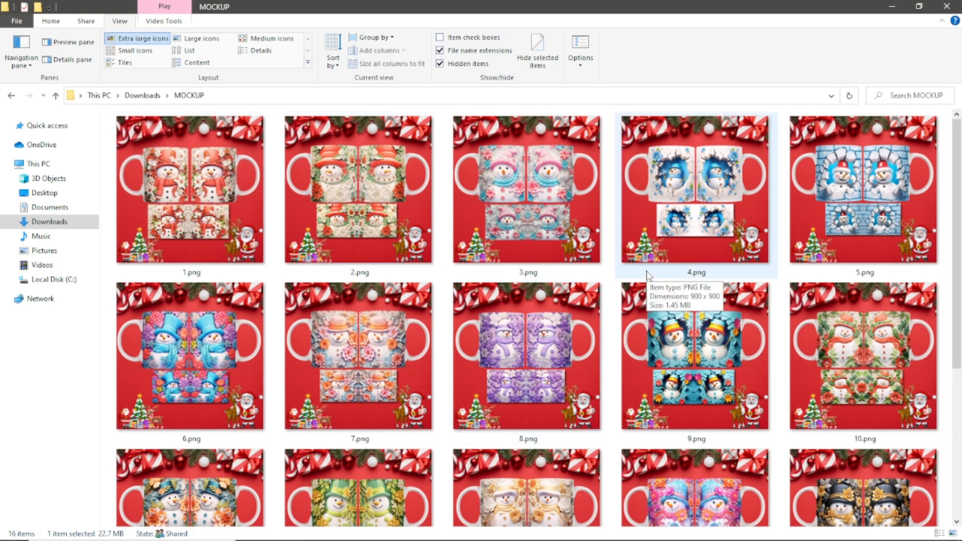
pyautogui.scroll(-5, 646, 275)
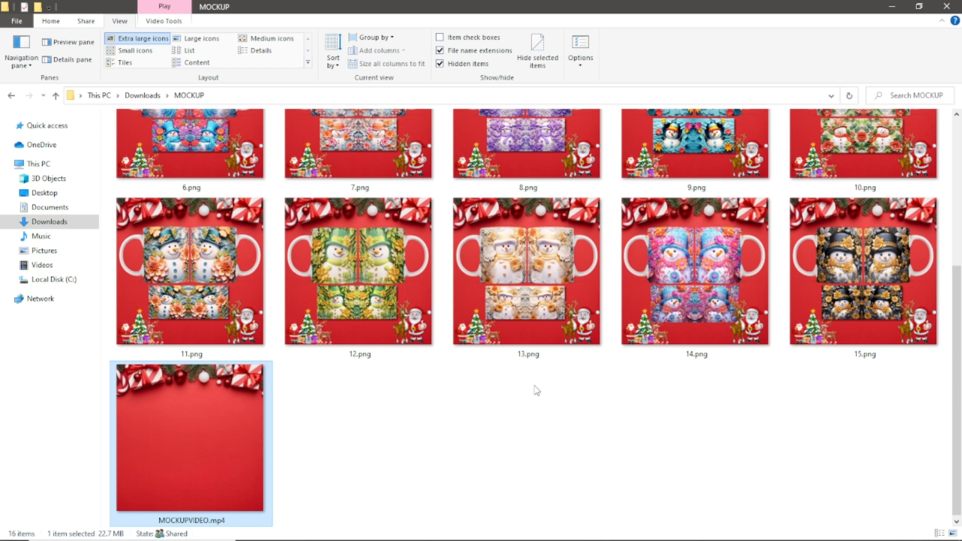
pyautogui.scroll(5, 576, 362)
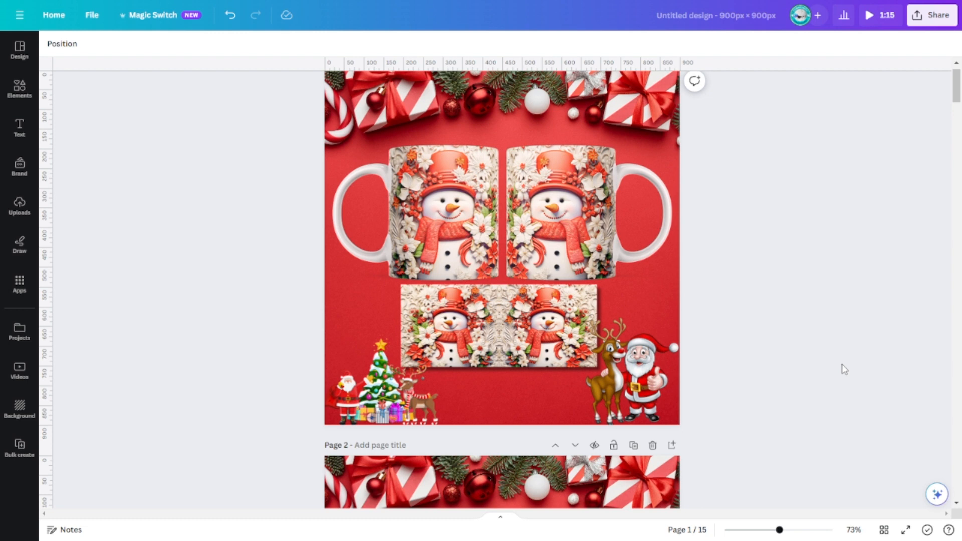
# - Switch to the Canva mockup design and inspect pages 1 and 2, selecting their background photos and the second page's right-hand mug
pyautogui.scroll(1, 842, 370)
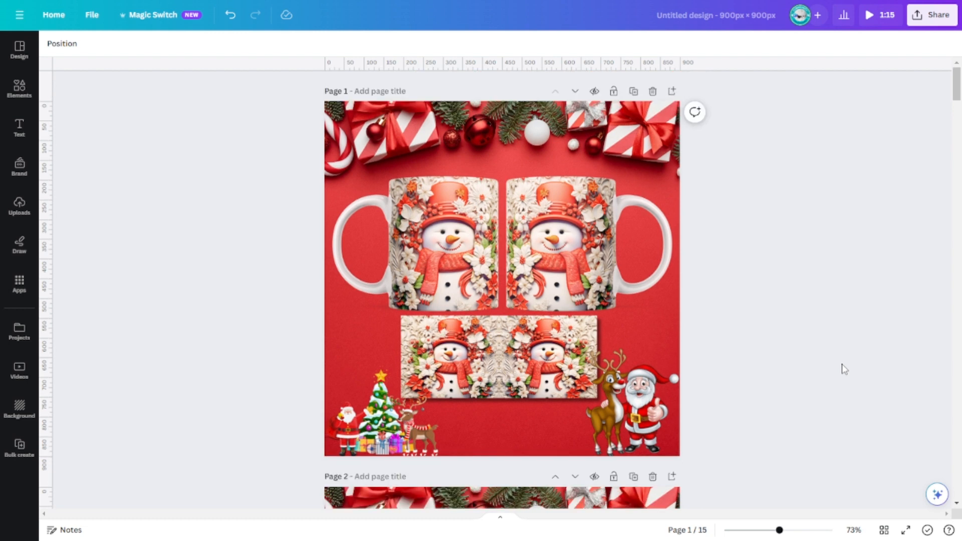
pyautogui.click(326, 365)
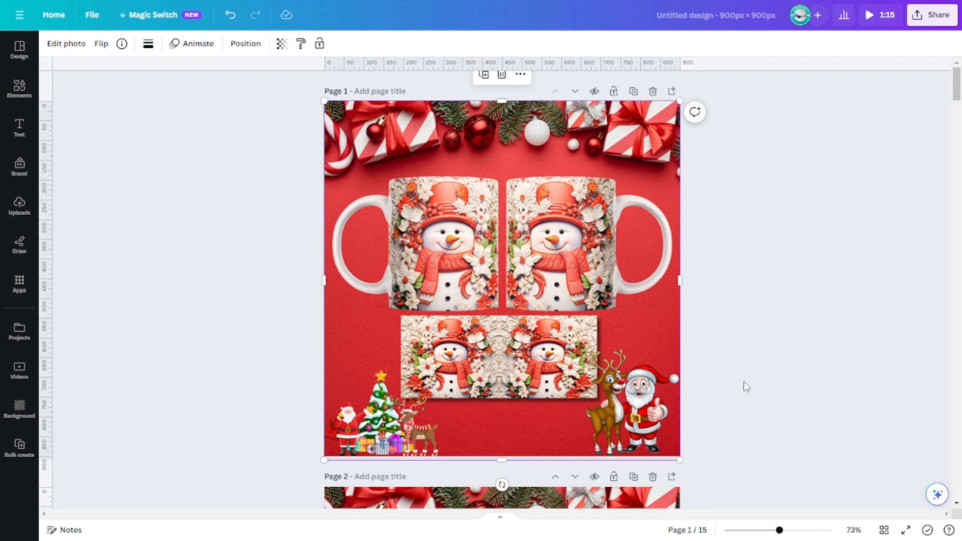
pyautogui.scroll(-2, 747, 387)
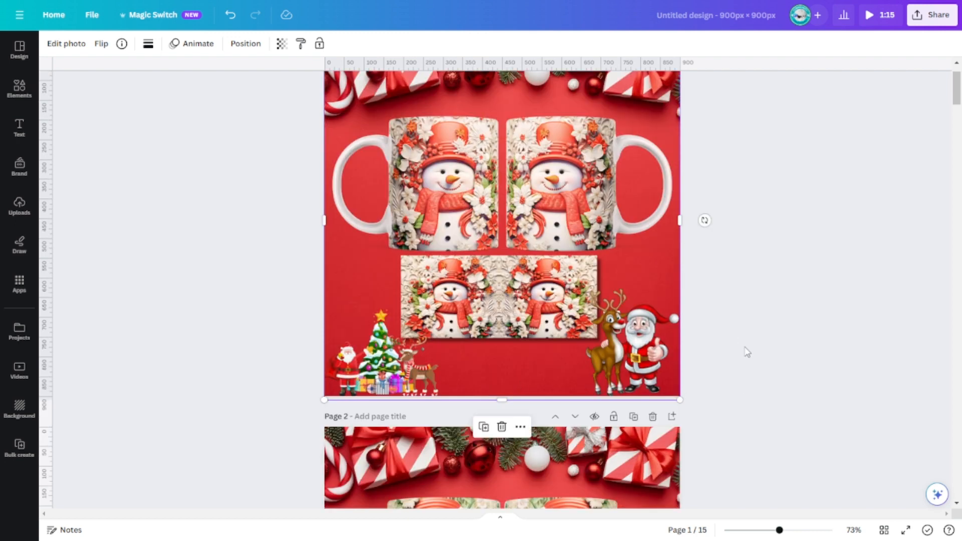
pyautogui.scroll(-5, 741, 360)
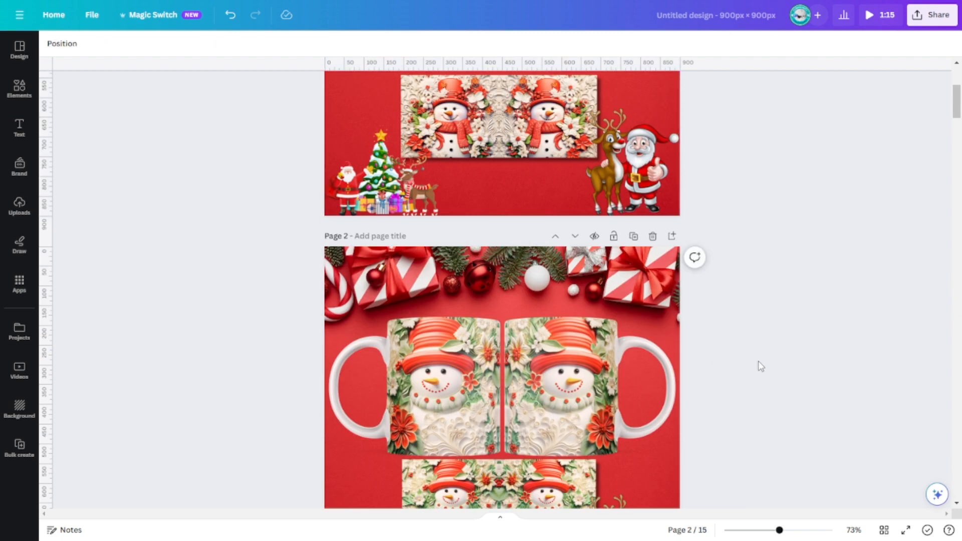
pyautogui.click(673, 393)
pyautogui.scroll(-5, 834, 379)
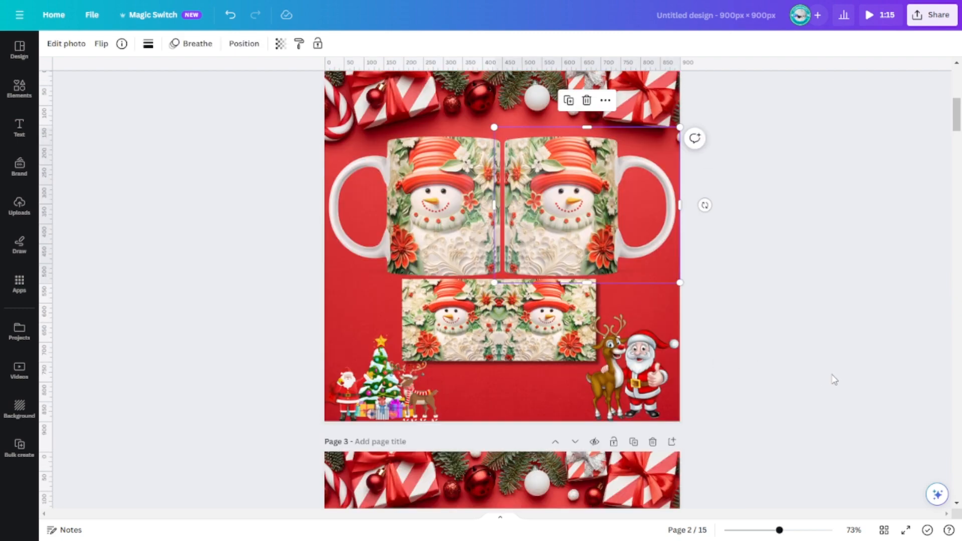
pyautogui.click(541, 414)
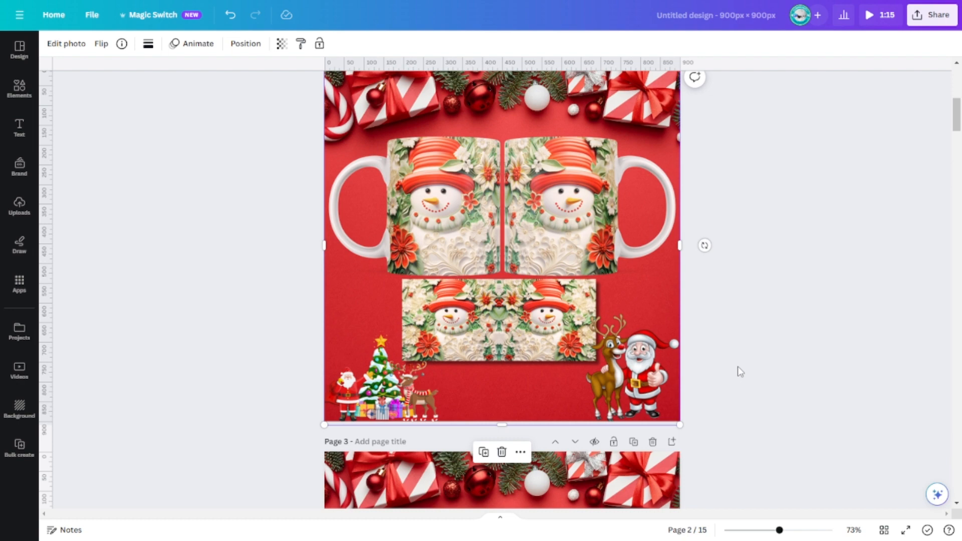
pyautogui.scroll(3, 740, 371)
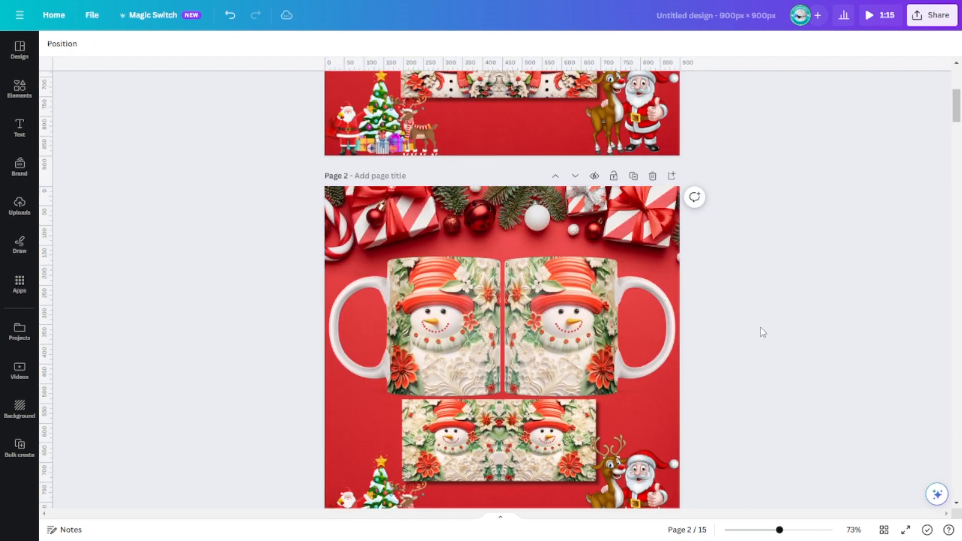
# - Inspect pages 3 and 4, selecting the Santa and reindeer image on page 3 and the background photo on page 4
pyautogui.scroll(-12, 760, 328)
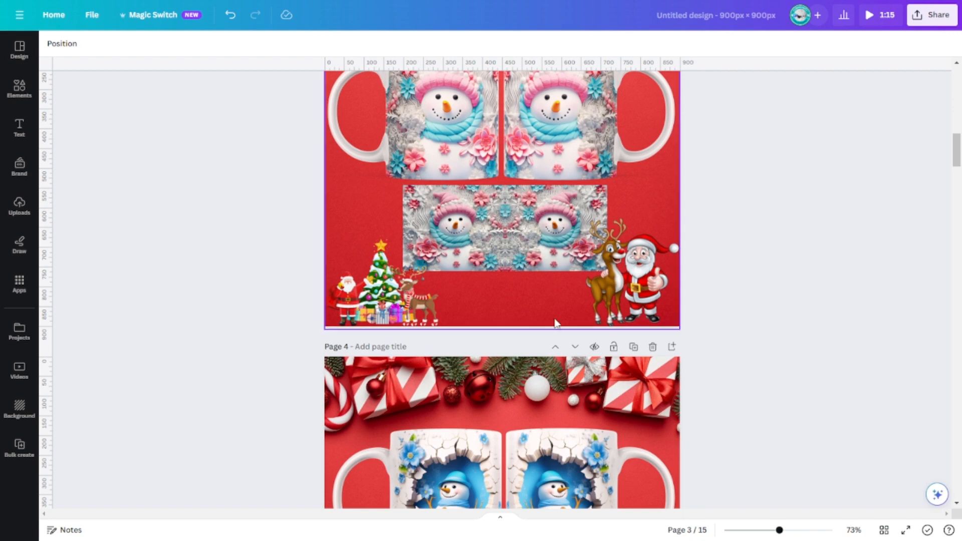
pyautogui.click(607, 299)
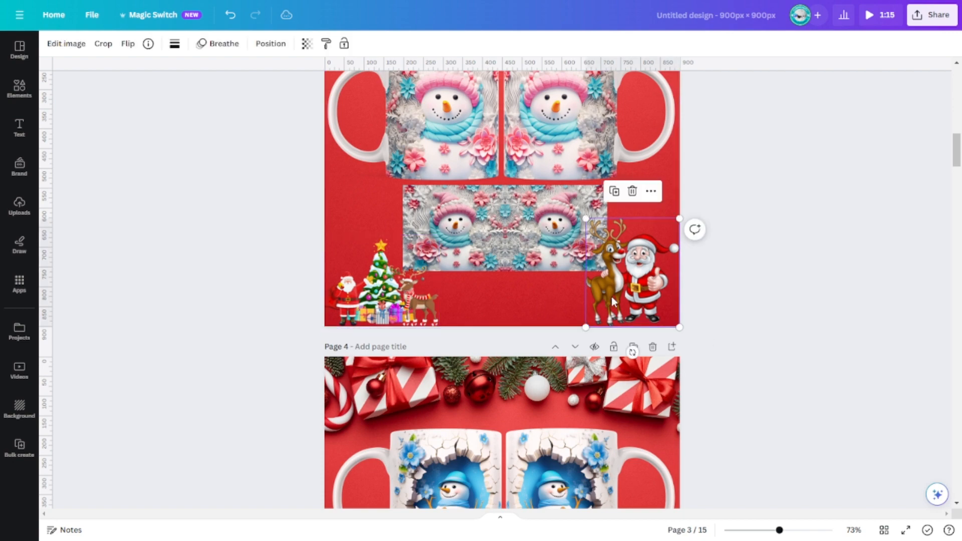
pyautogui.click(790, 290)
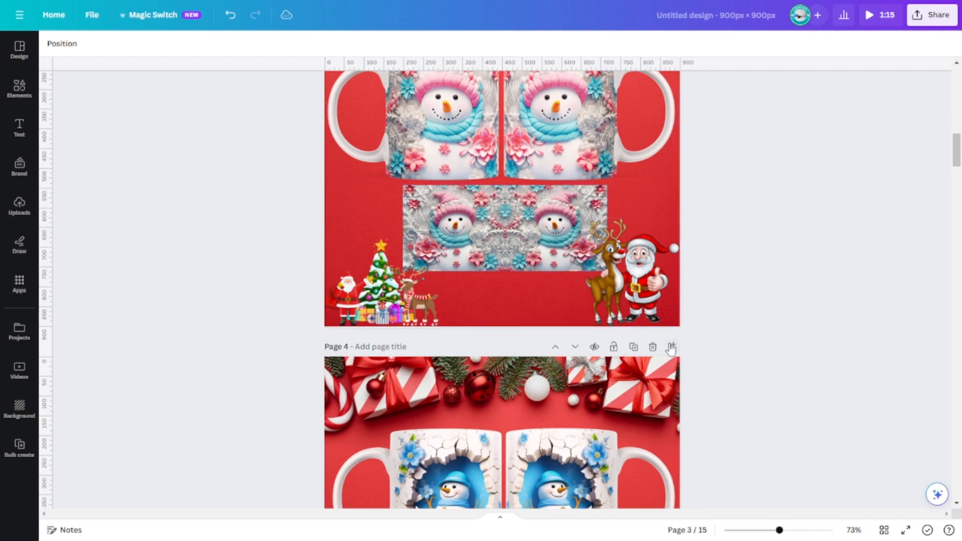
pyautogui.scroll(-6, 669, 361)
pyautogui.scroll(-5, 668, 359)
pyautogui.click(495, 212)
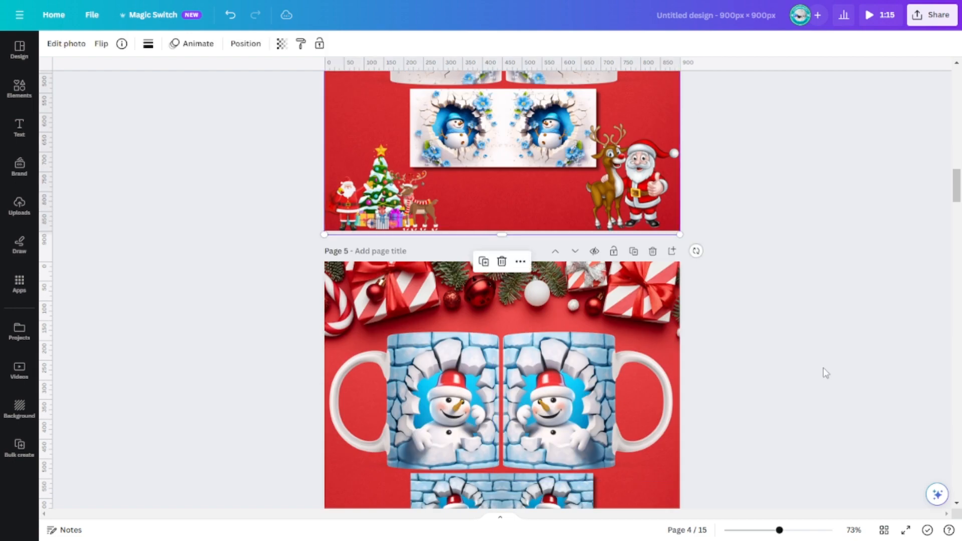
# - Inspect pages 5 and 6, selecting page 5's background photo, page 6's left-hand mug and the wrap design below it
pyautogui.scroll(-2, 802, 386)
pyautogui.scroll(-3, 746, 405)
pyautogui.click(568, 306)
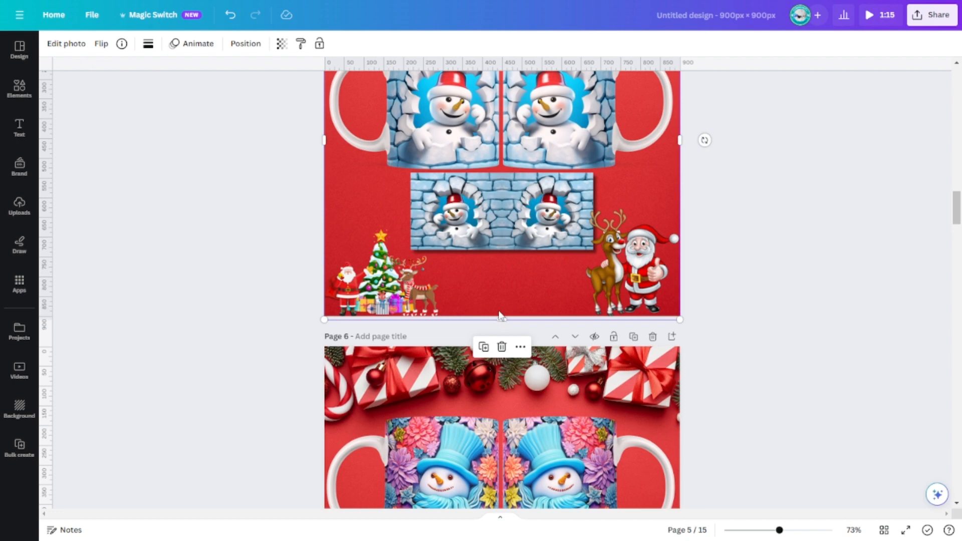
pyautogui.scroll(-4, 822, 358)
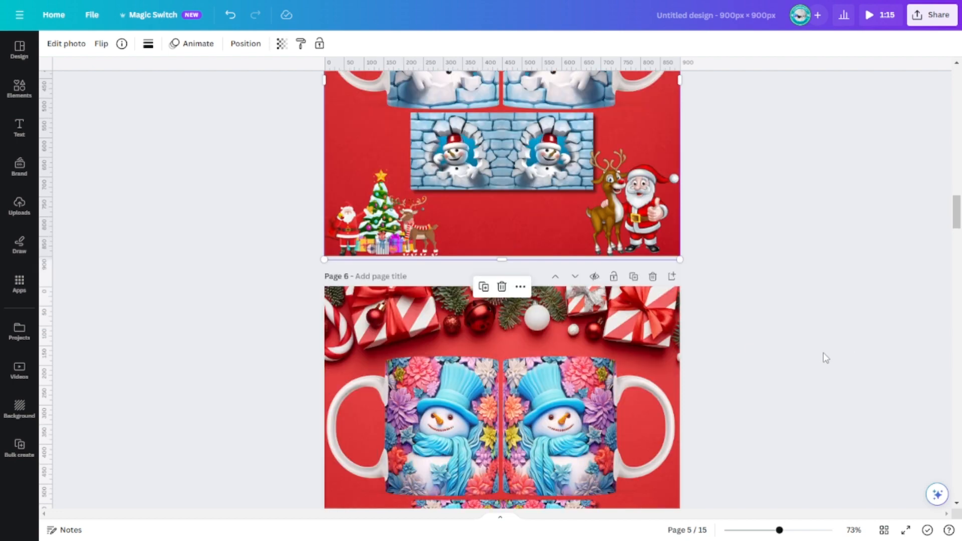
pyautogui.click(566, 289)
pyautogui.click(424, 268)
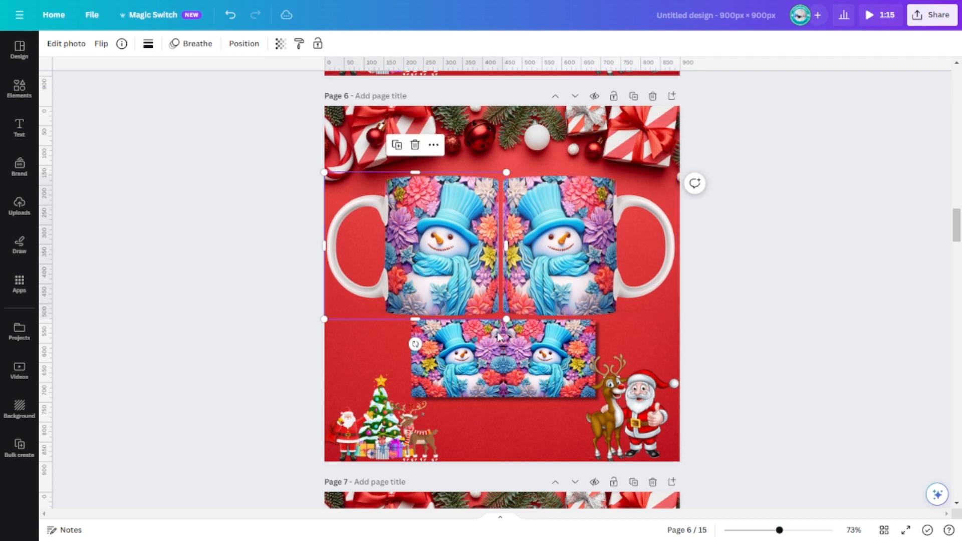
pyautogui.click(503, 340)
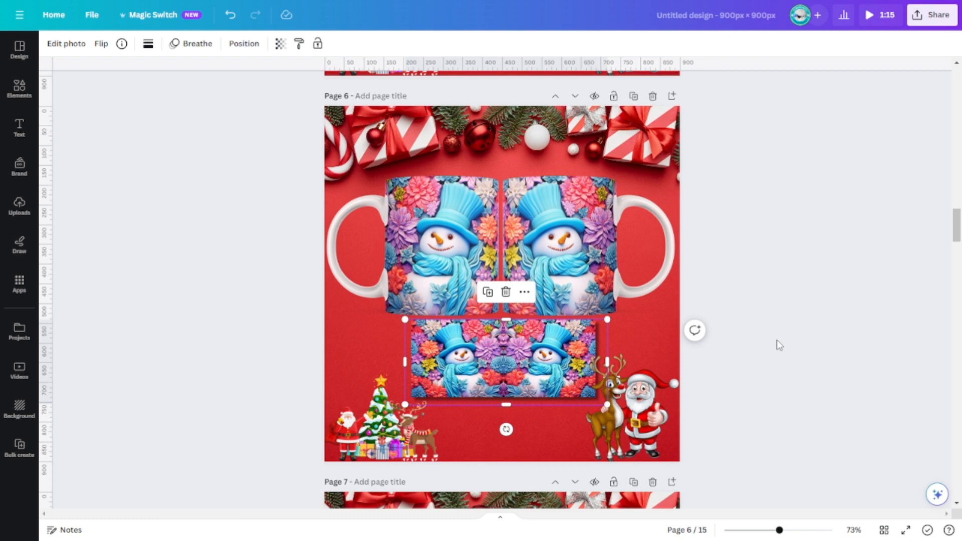
# - Inspect the snowman mug mockups on the remaining design pages, from page 7 through page 15
pyautogui.scroll(-7, 779, 345)
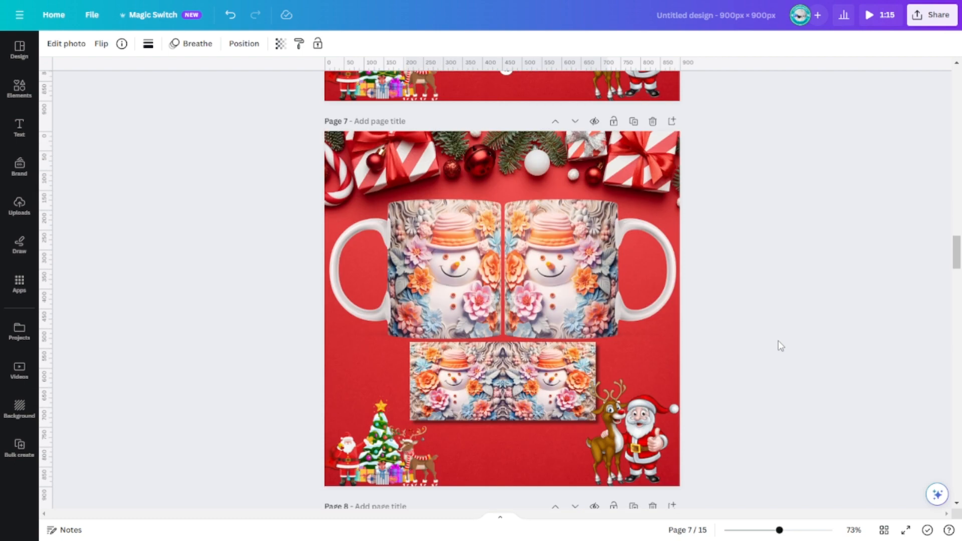
pyautogui.scroll(-12, 779, 346)
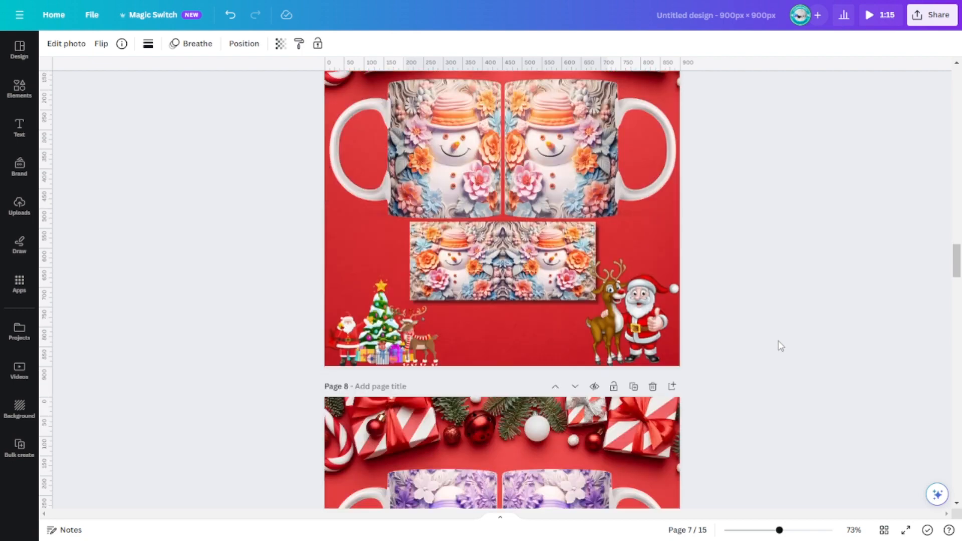
pyautogui.scroll(-4, 779, 346)
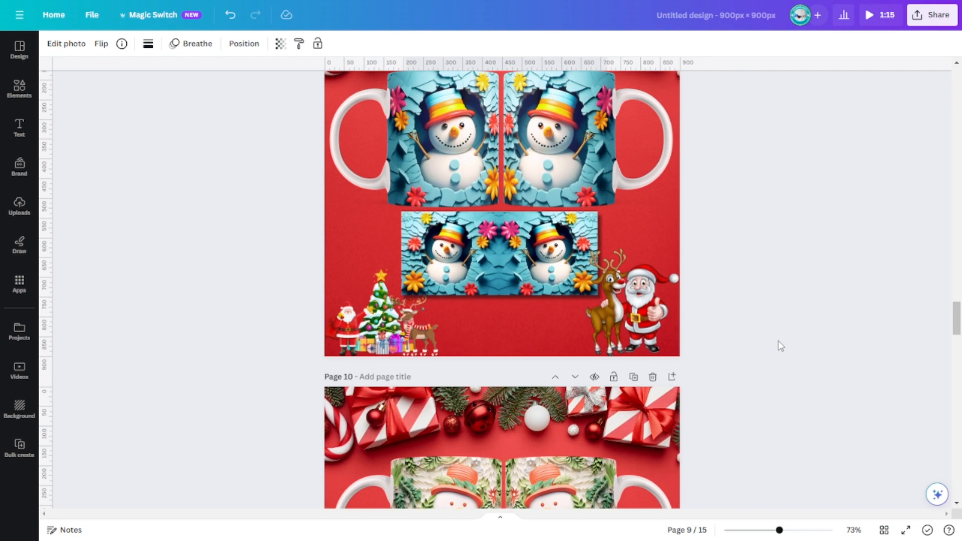
pyautogui.scroll(-3, 780, 346)
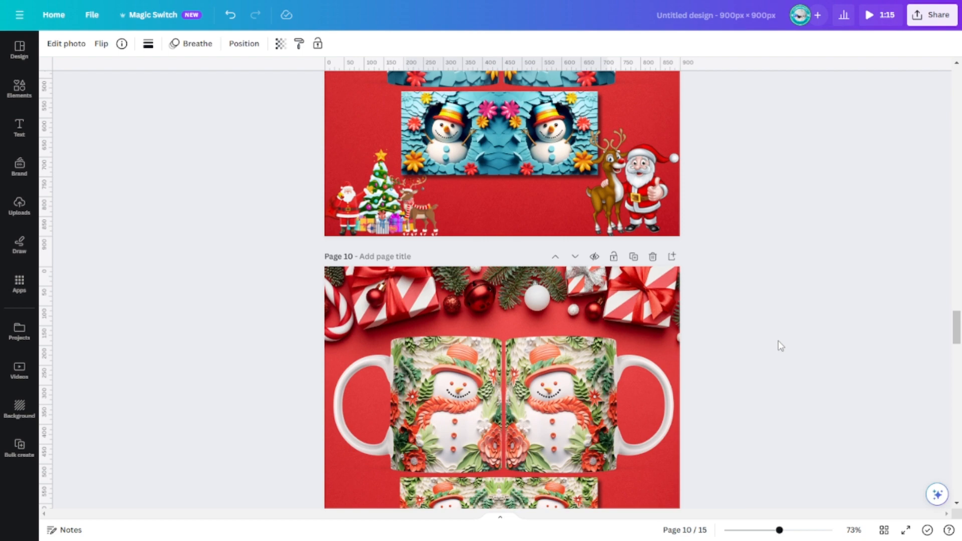
pyautogui.scroll(-13, 780, 346)
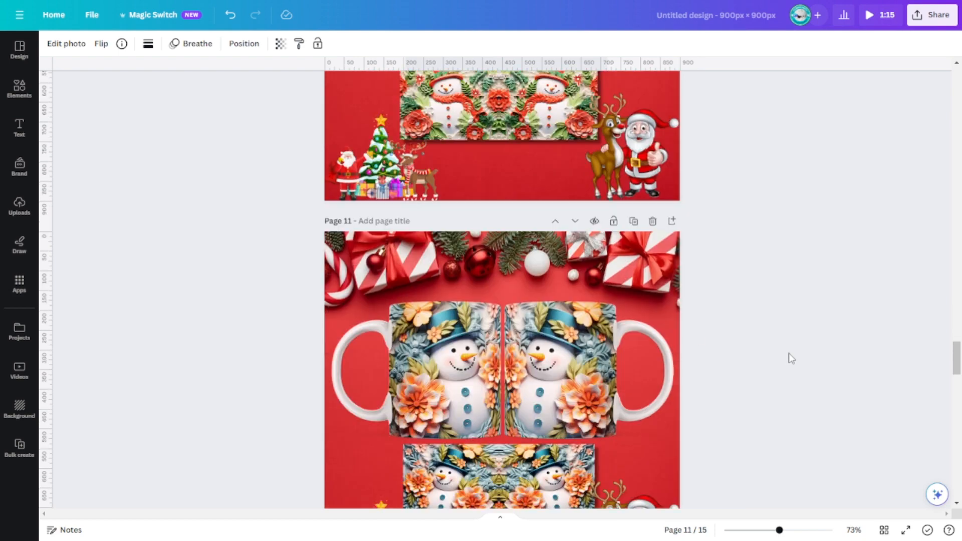
pyautogui.scroll(-4, 791, 358)
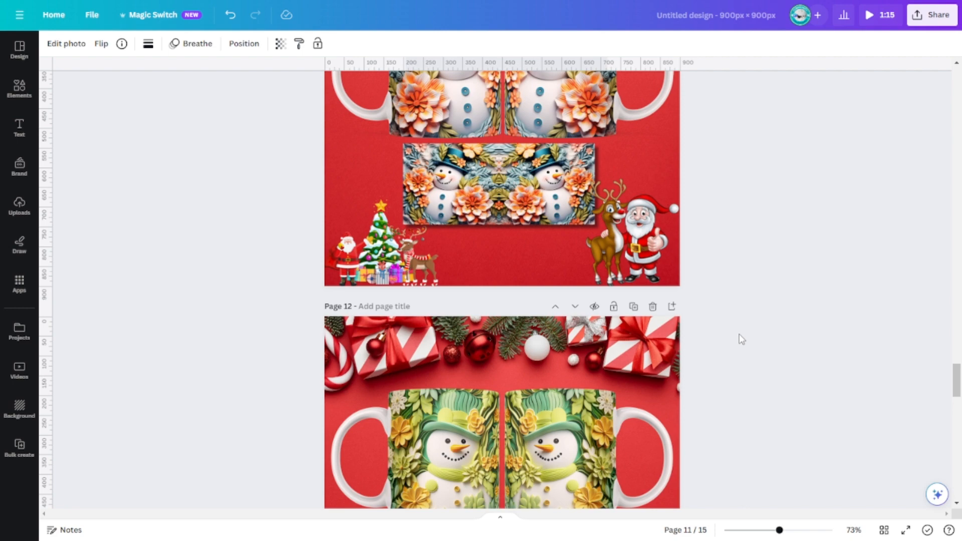
pyautogui.scroll(-5, 742, 339)
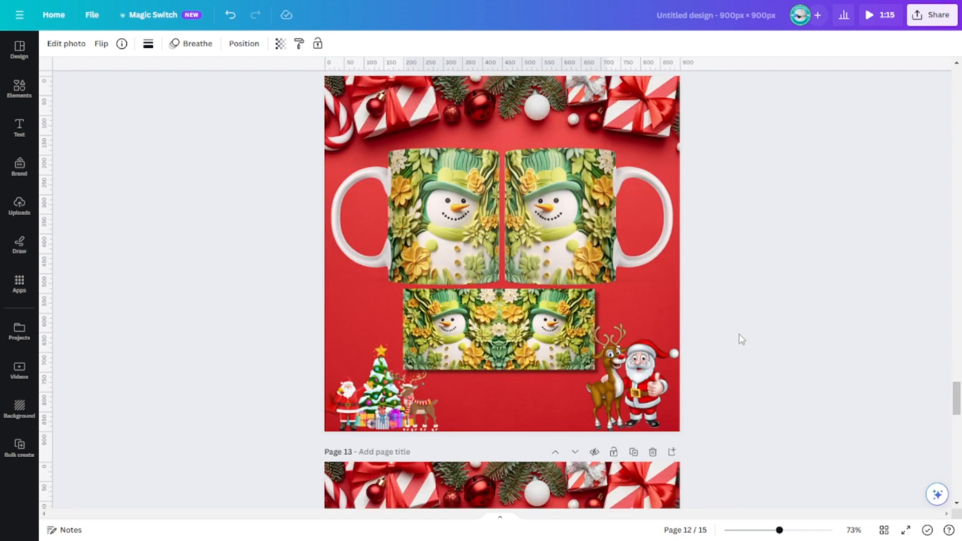
pyautogui.scroll(-15, 742, 339)
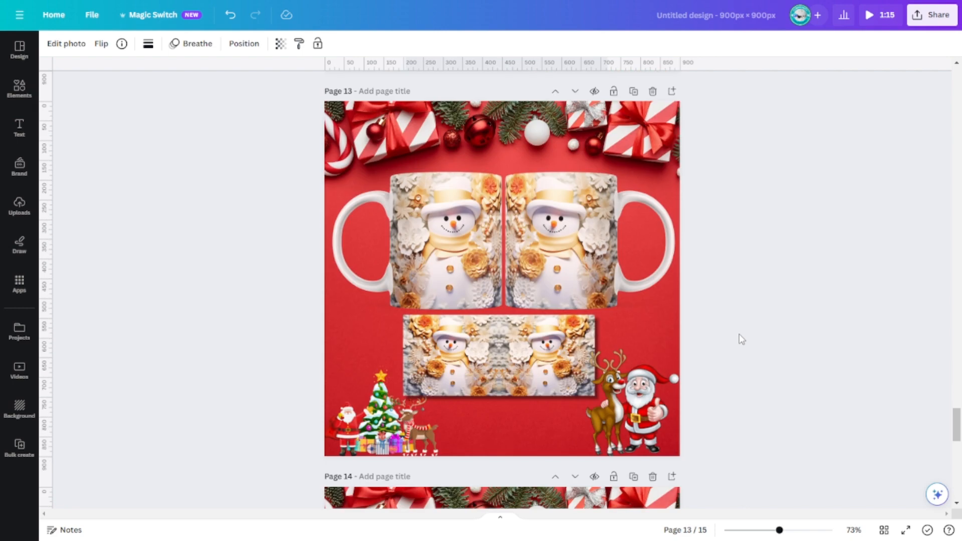
pyautogui.scroll(-7, 742, 339)
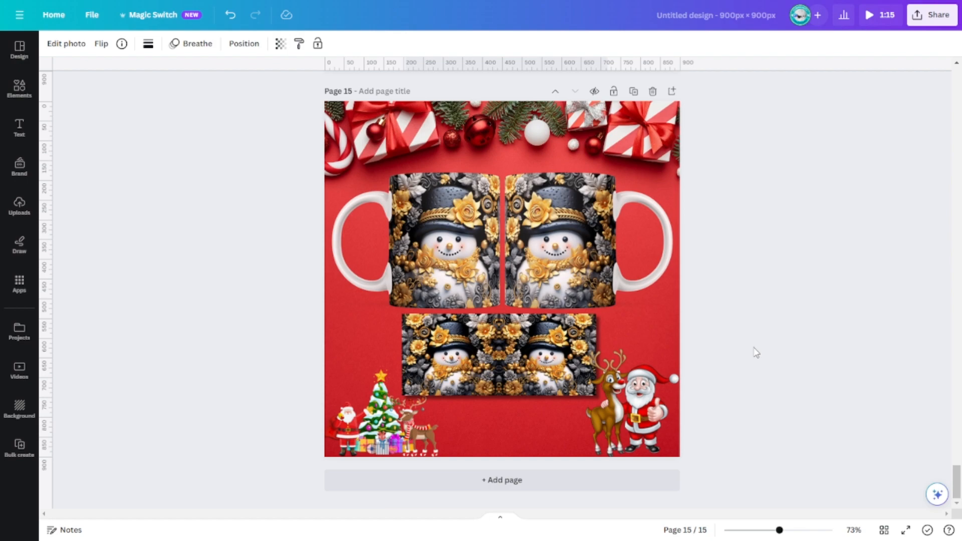
pyautogui.scroll(13, 756, 352)
pyautogui.scroll(20, 757, 355)
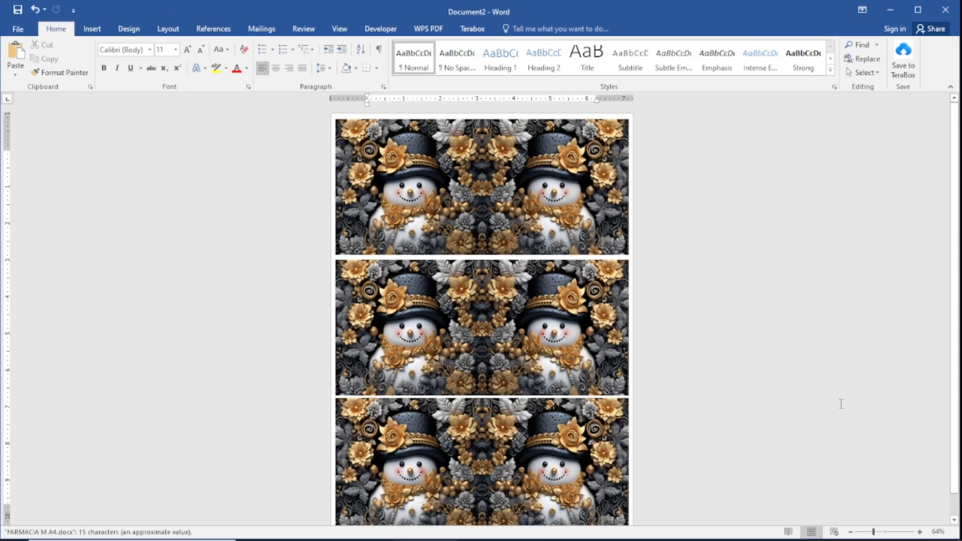
# - Switch to the Word document and inspect the three stacked snowman wraps, selecting each picture and ending with the top one
pyautogui.scroll(-1, 756, 365)
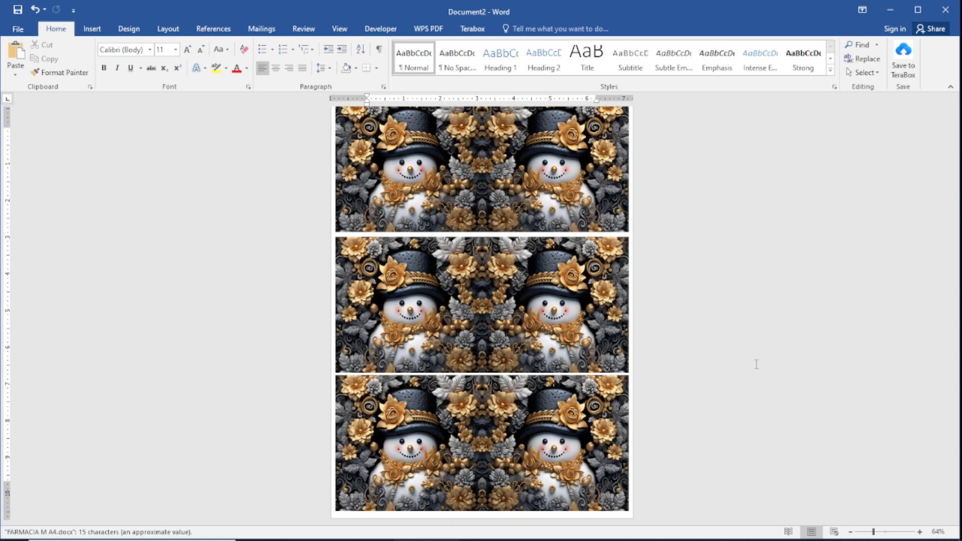
pyautogui.click(568, 198)
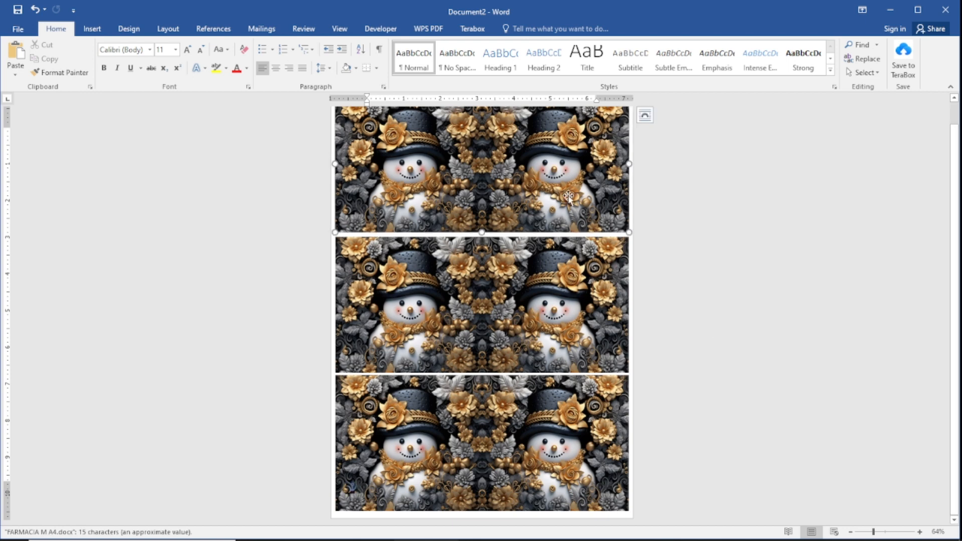
pyautogui.click(525, 306)
pyautogui.click(541, 447)
pyautogui.click(494, 210)
pyautogui.scroll(1, 785, 335)
pyautogui.scroll(1, 785, 335)
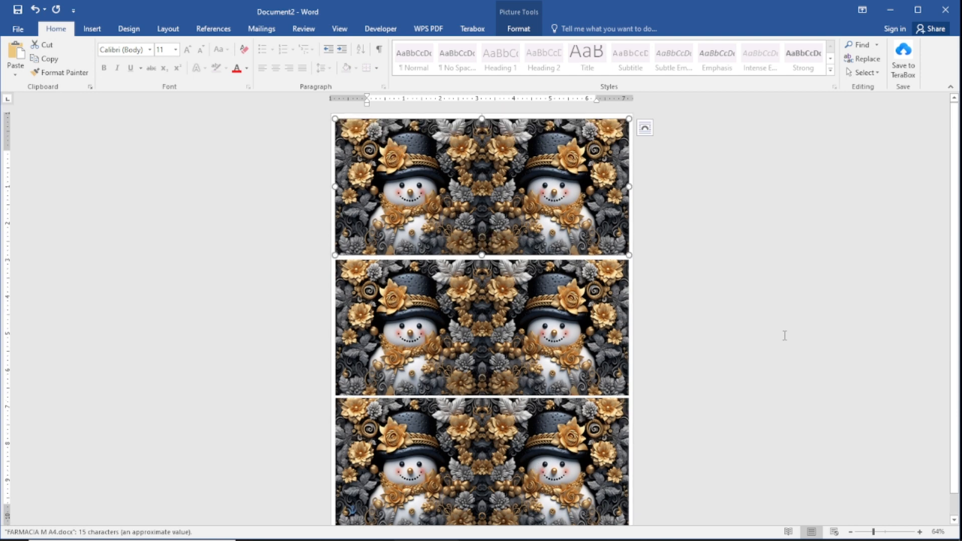
# - Check the document's paper size against the available sizes, including A4, without changing it
pyautogui.click(169, 30)
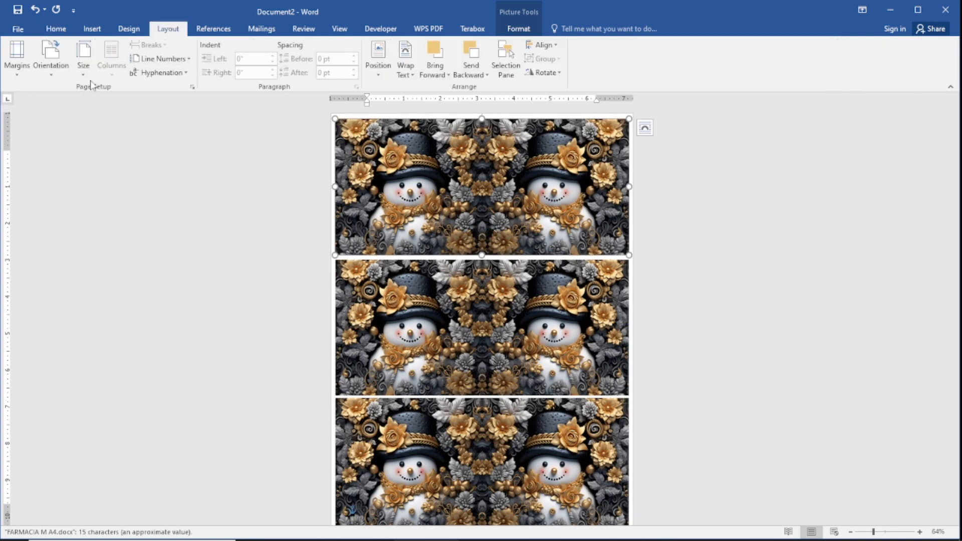
pyautogui.click(85, 66)
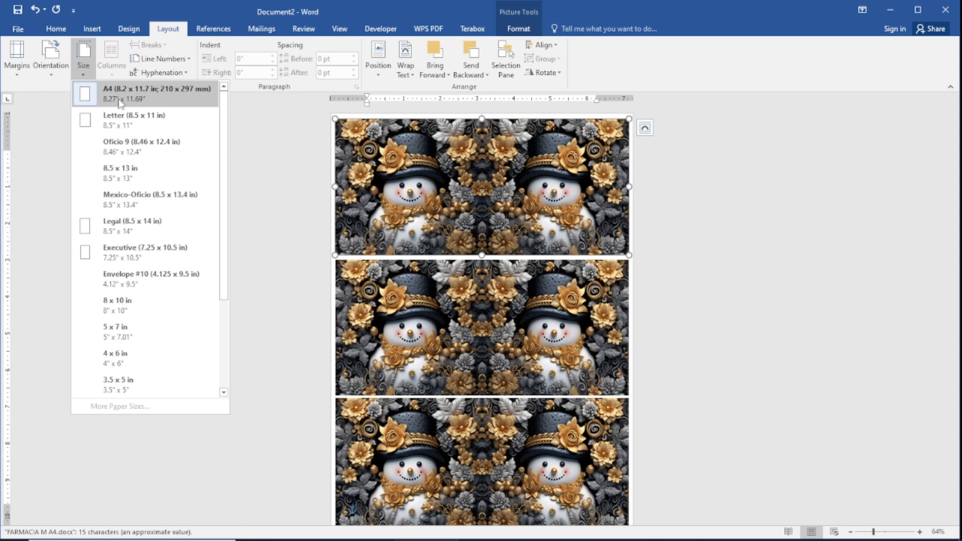
pyautogui.click(723, 252)
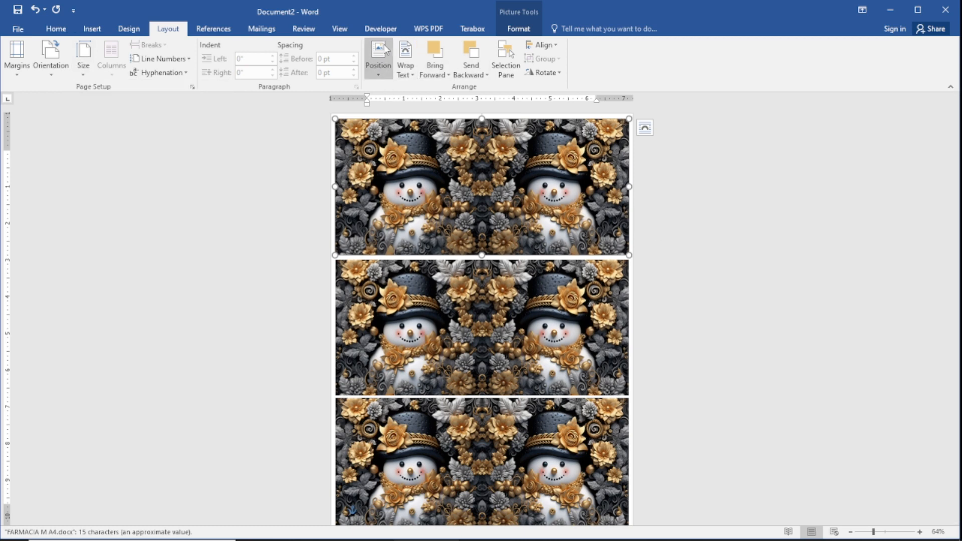
pyautogui.click(378, 63)
# - Check the picture height and width of the top, middle and bottom wraps and look over the whole page
pyautogui.click(517, 31)
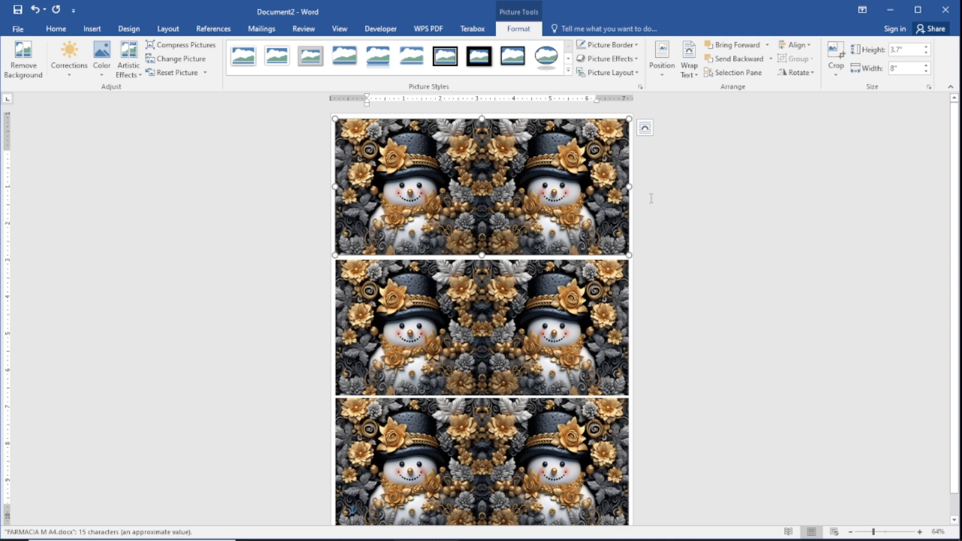
pyautogui.click(701, 270)
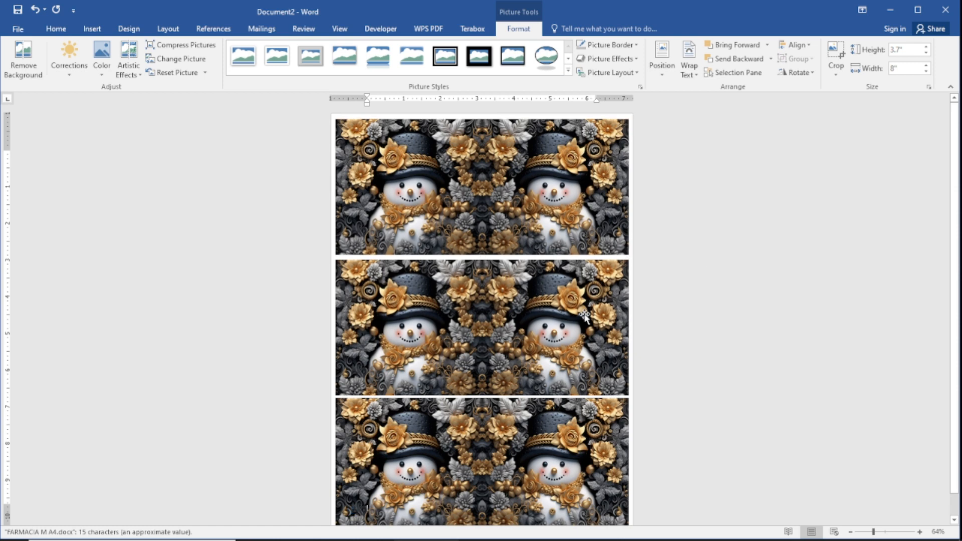
pyautogui.click(535, 346)
pyautogui.click(530, 418)
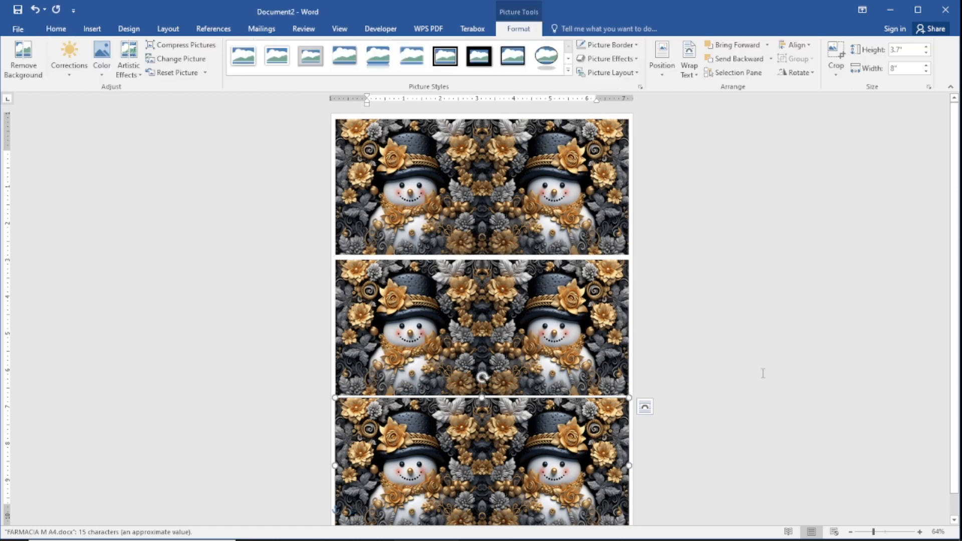
pyautogui.scroll(-1, 751, 378)
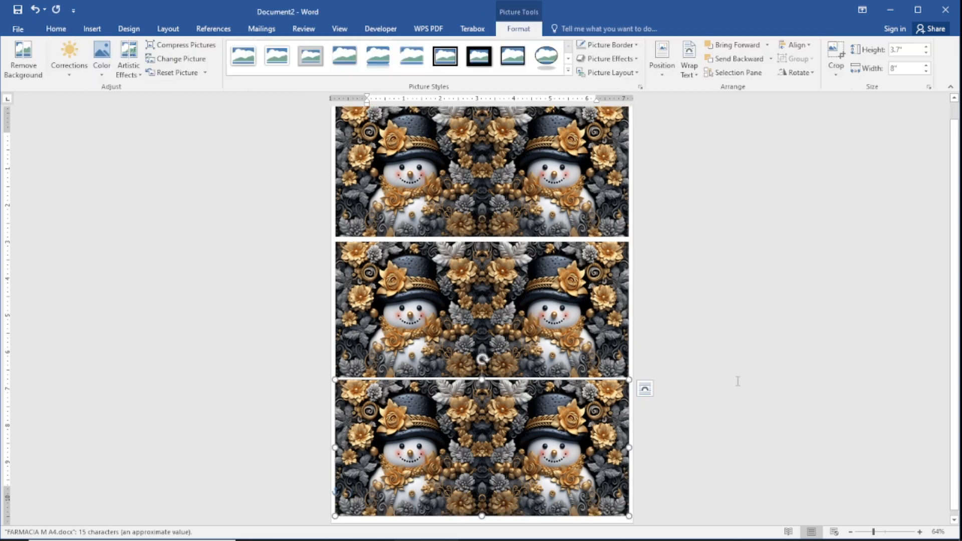
pyautogui.scroll(1, 737, 380)
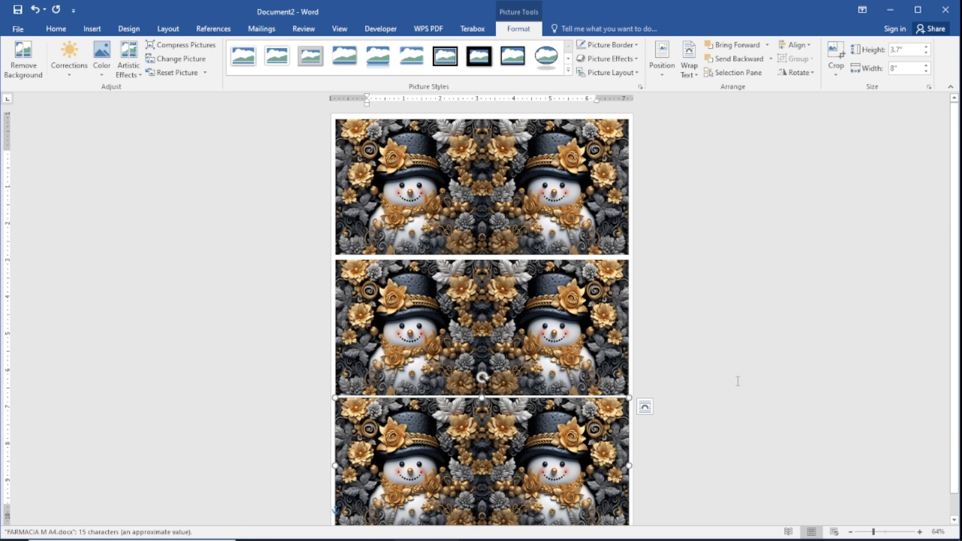
pyautogui.scroll(-1, 737, 381)
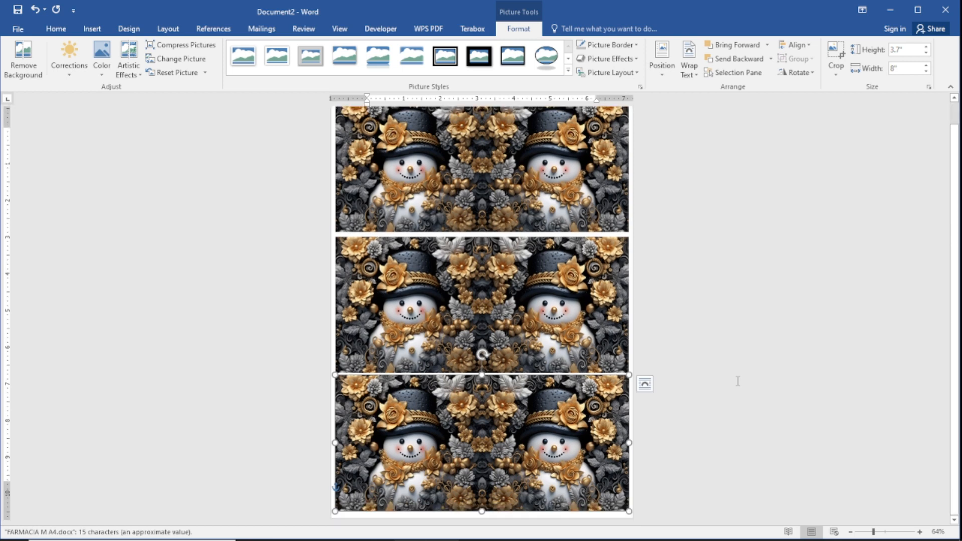
# - Change the page orientation to landscape and delete the bottom wrap that runs off the page
pyautogui.click(168, 29)
pyautogui.click(51, 60)
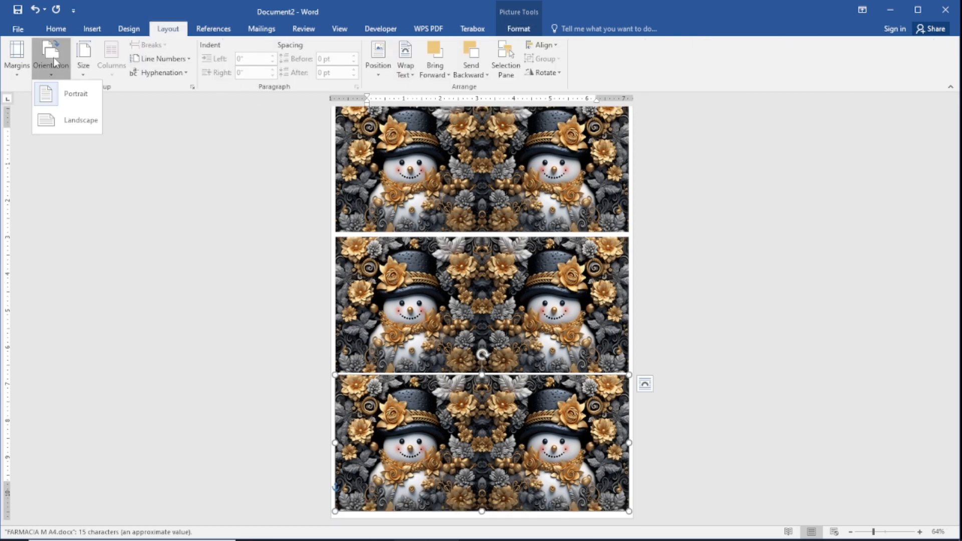
pyautogui.click(71, 118)
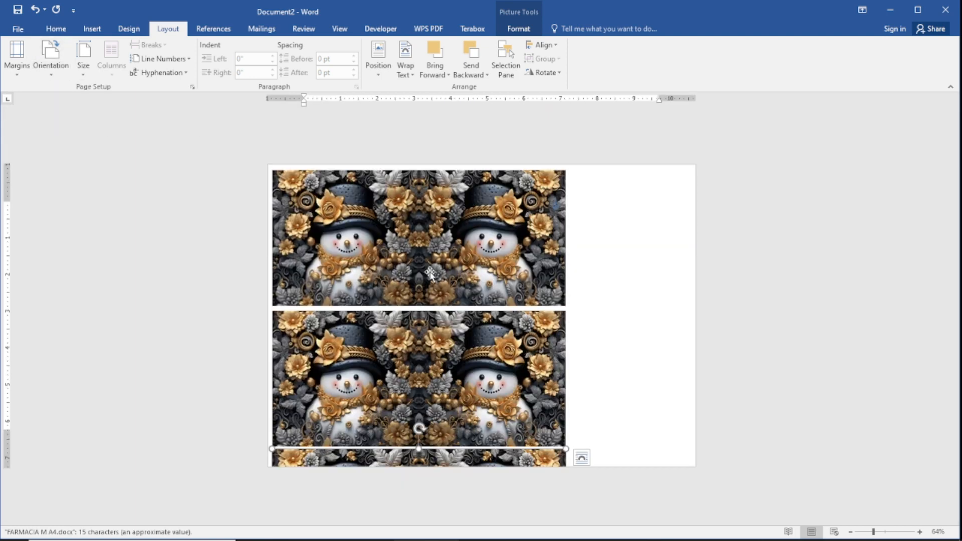
pyautogui.press('Delete')
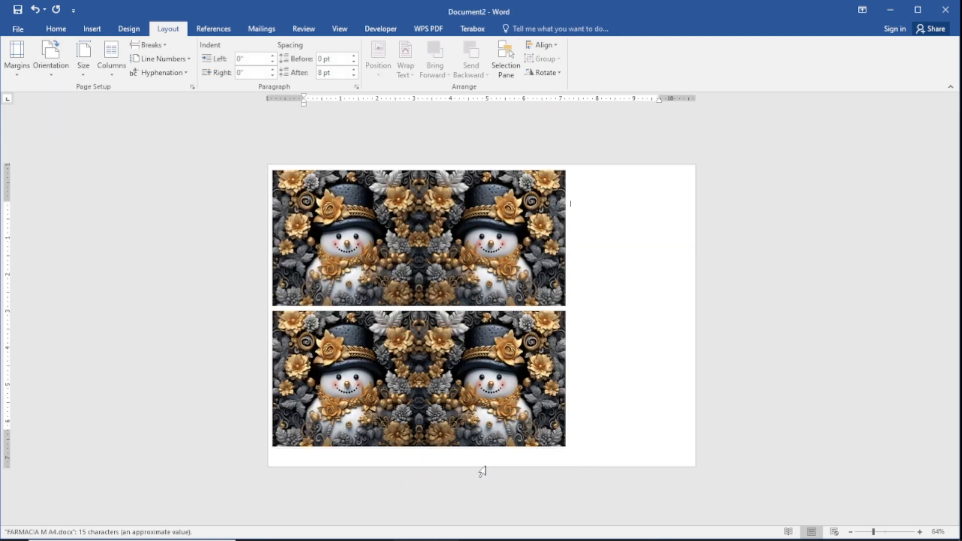
# - Set the top snowman wrap's absolute width to 9 inches in its size and position settings
pyautogui.click(508, 268)
pyautogui.rightClick(446, 253)
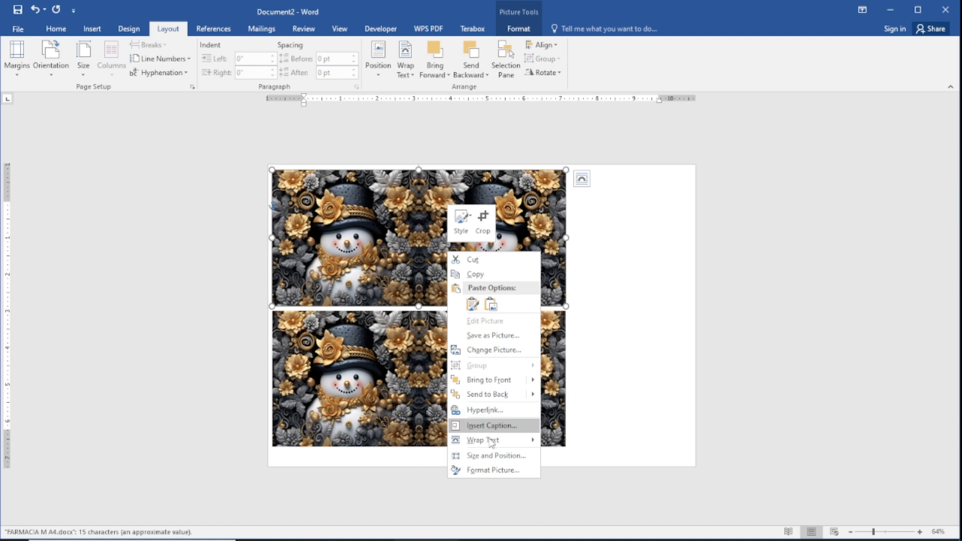
pyautogui.click(483, 456)
pyautogui.doubleClick(408, 225)
pyautogui.write('9')
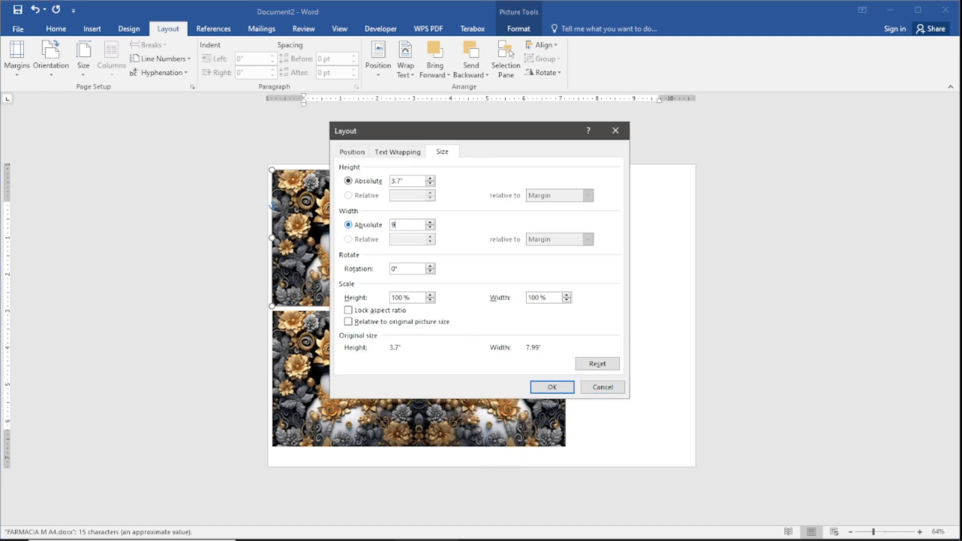
pyautogui.click(552, 387)
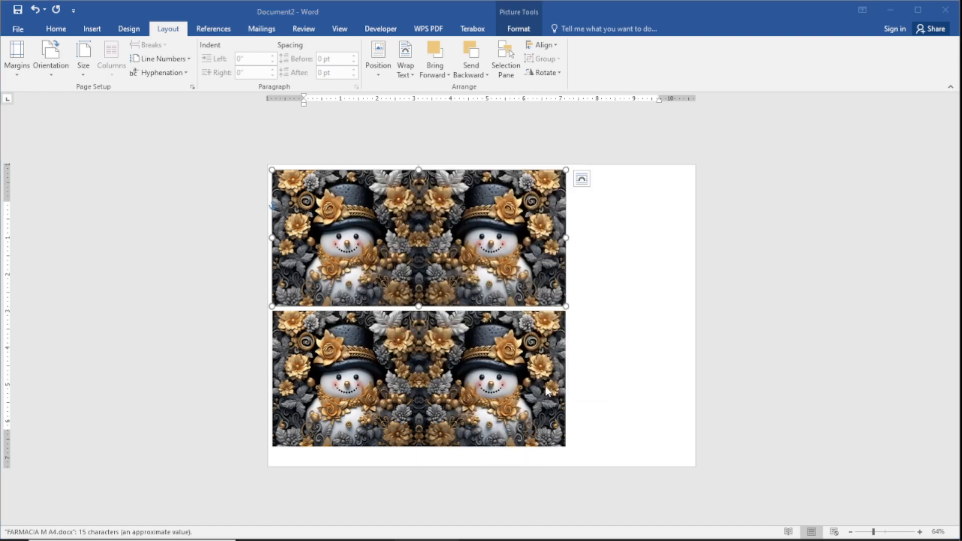
# - Delete the narrower lower wrap, leaving only the widened one on the page
pyautogui.click(495, 391)
pyautogui.rightClick(495, 392)
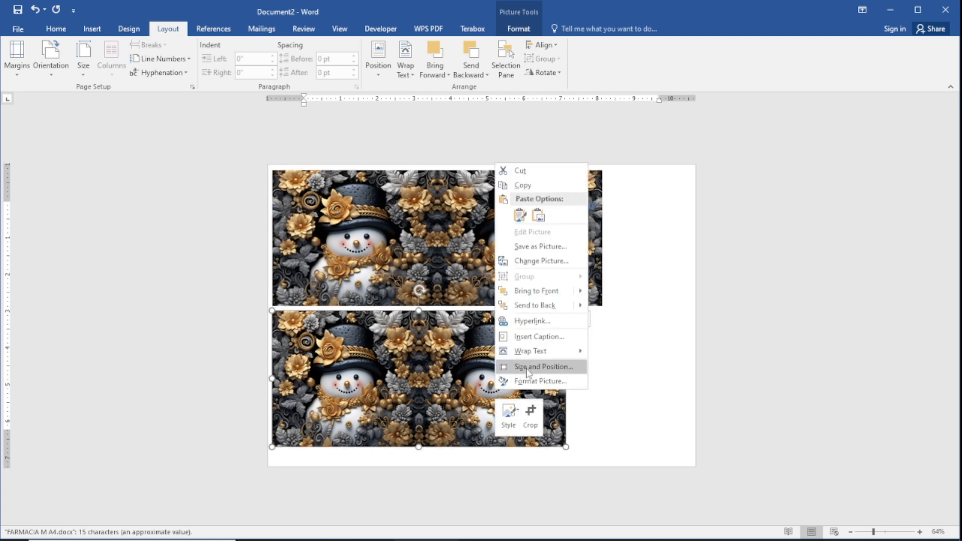
pyautogui.click(785, 405)
pyautogui.click(758, 406)
pyautogui.click(516, 366)
pyautogui.press('Delete')
# - Duplicate the 9-inch-wide wrap and place the copy directly below the original
pyautogui.click(496, 268)
pyautogui.hotkey('ctrl', 'c')
pyautogui.hotkey('ctrl', 'v')
pyautogui.moveTo(462, 233); pyautogui.dragTo(462, 368)
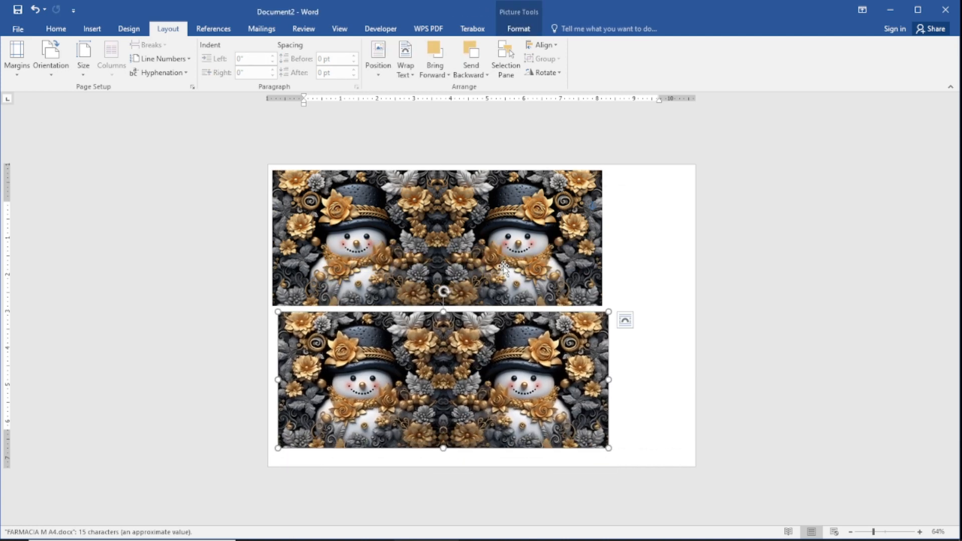
# - Move both wraps toward the page's horizontal centre, align them with each other, and nudge each one slightly down
pyautogui.moveTo(504, 263); pyautogui.dragTo(543, 263)
pyautogui.moveTo(493, 416); pyautogui.dragTo(526, 419)
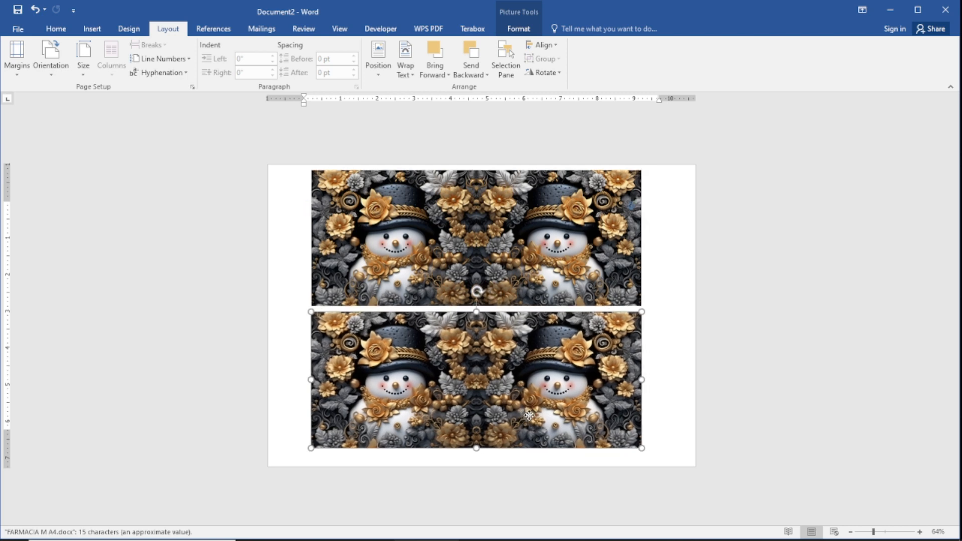
pyautogui.click(815, 431)
pyautogui.click(562, 383)
pyautogui.press('Down')
pyautogui.press('Down')
pyautogui.press('Down')
pyautogui.press('Down')
pyautogui.press('Down')
pyautogui.press('Down')
pyautogui.click(701, 411)
pyautogui.click(591, 273)
pyautogui.press('Down')
pyautogui.press('Down')
pyautogui.press('Down')
pyautogui.press('Down')
pyautogui.press('Down')
pyautogui.press('Down')
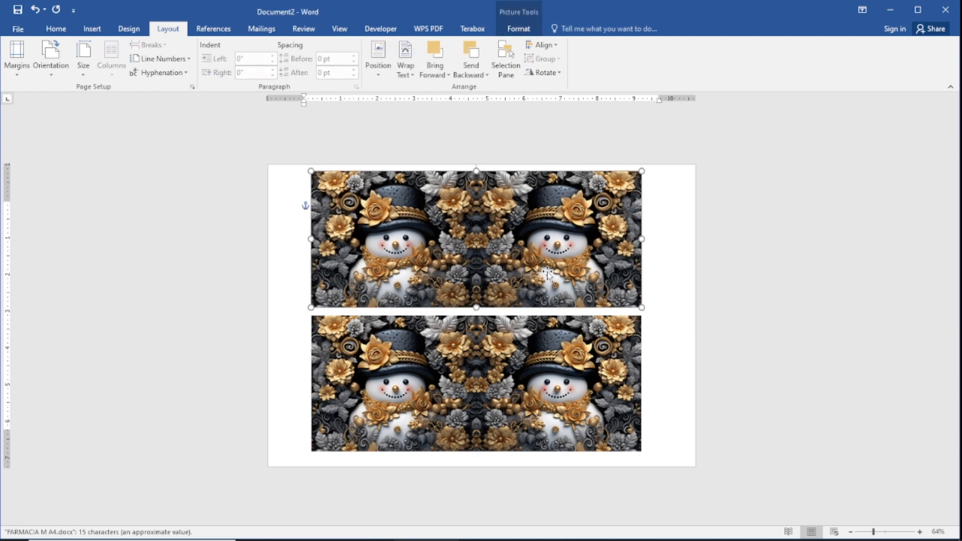
pyautogui.click(710, 309)
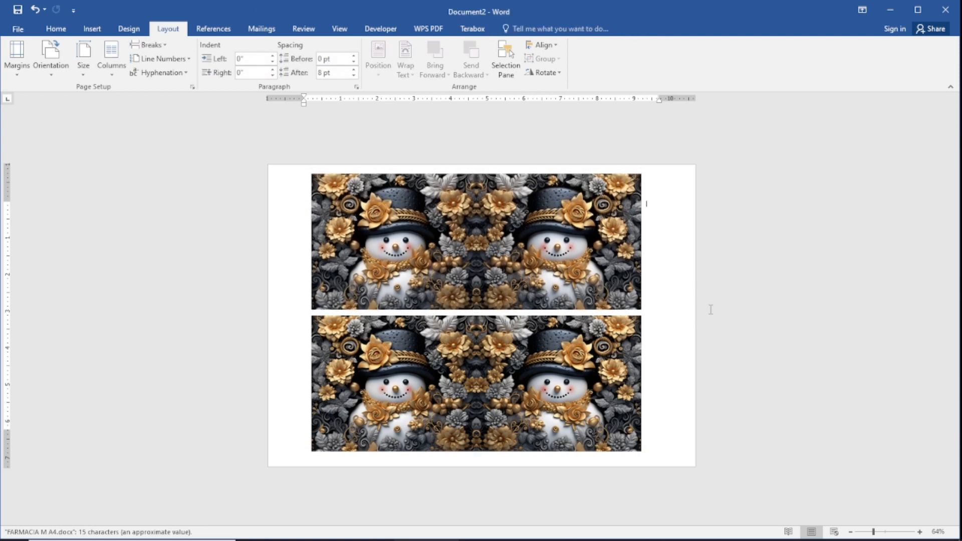
# - Open the print settings for the two-wrap page and choose the EPSON L110 Series (Copy 2) printer
pyautogui.hotkey('ctrl', 'p')
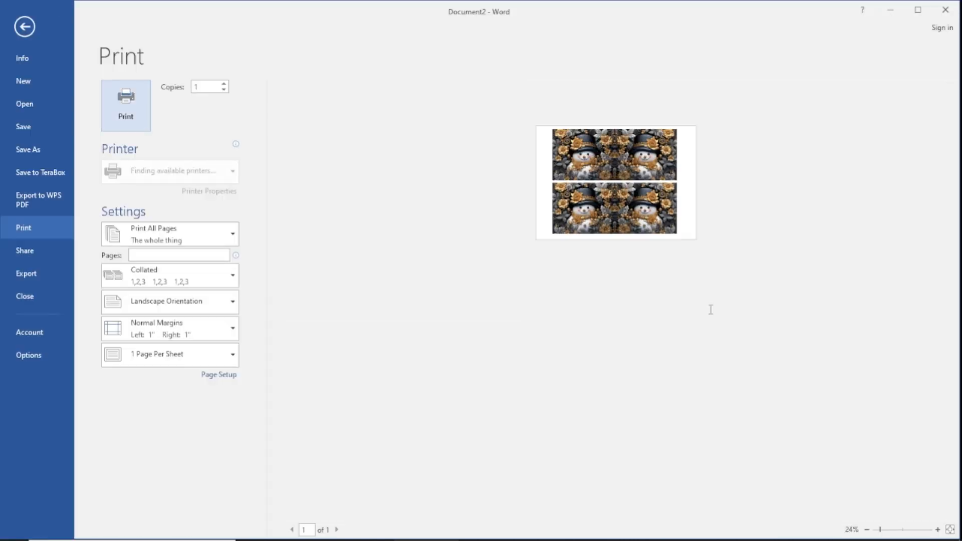
pyautogui.click(229, 175)
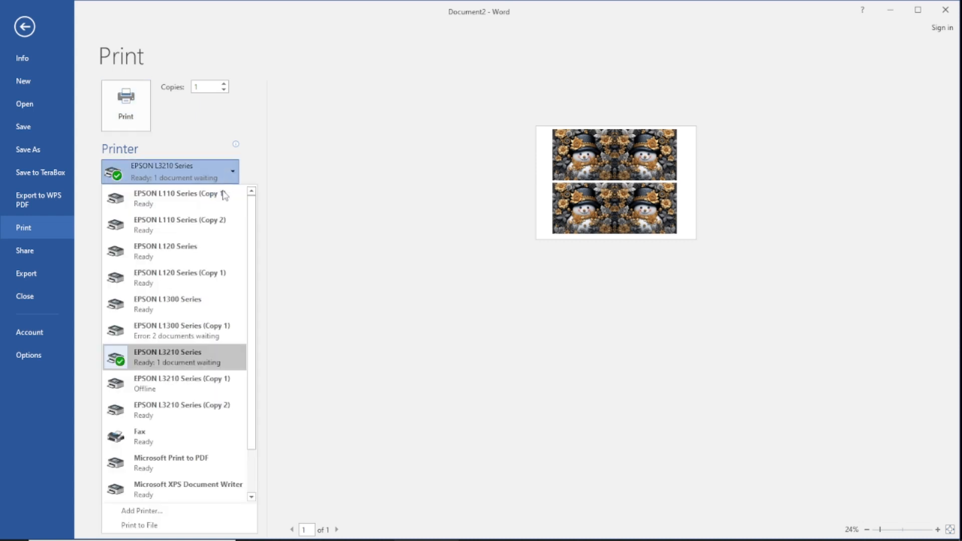
pyautogui.click(217, 226)
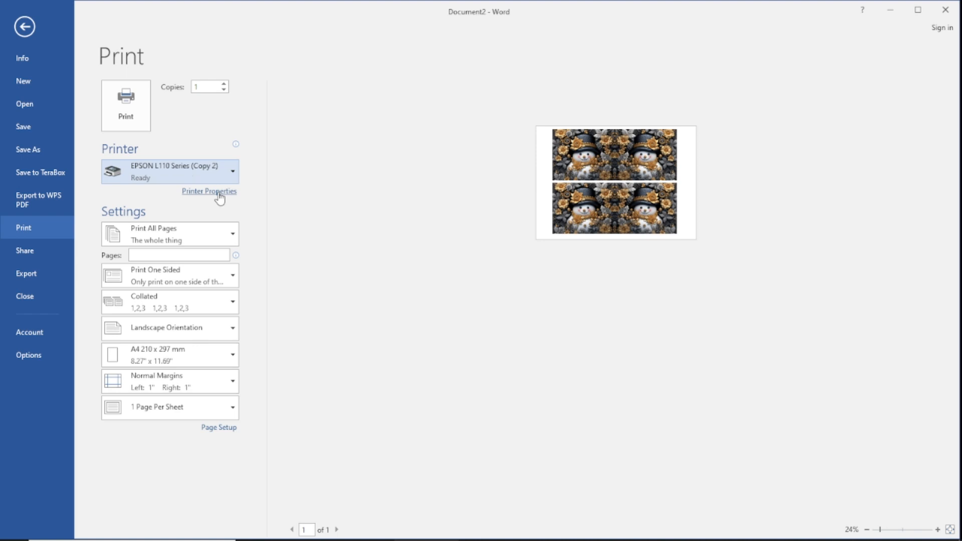
# - Enable Mirror Image in the selected printer's properties, accept the settings, and return to the document without printing
pyautogui.click(219, 192)
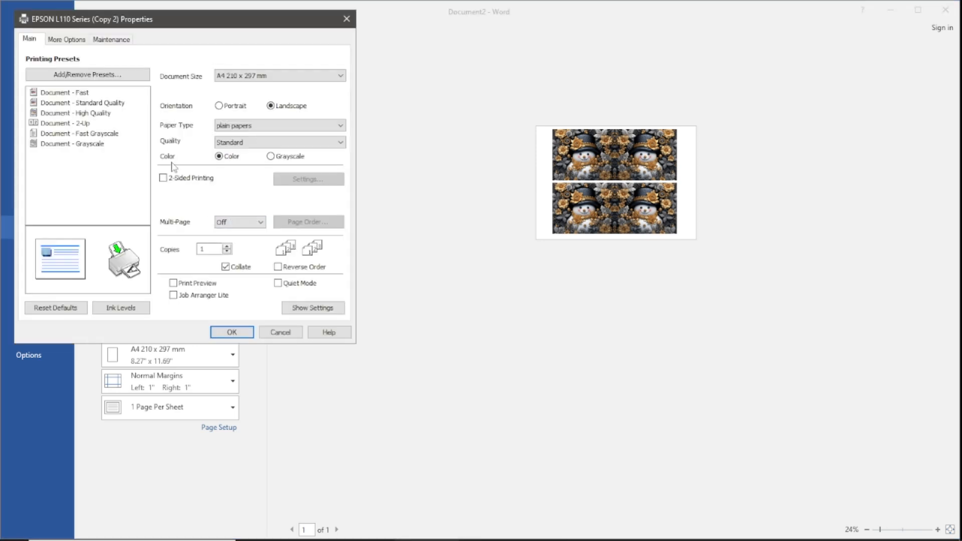
pyautogui.click(69, 42)
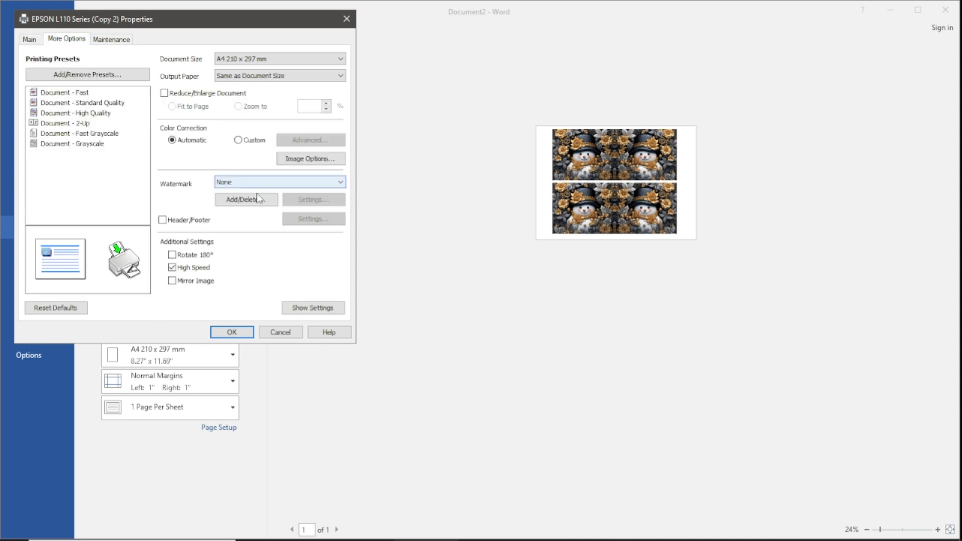
pyautogui.click(182, 284)
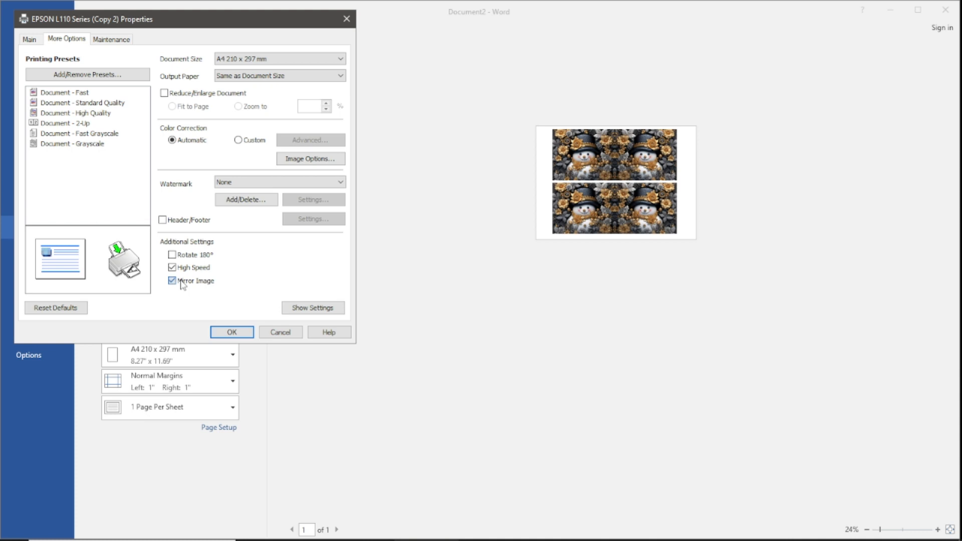
pyautogui.click(231, 333)
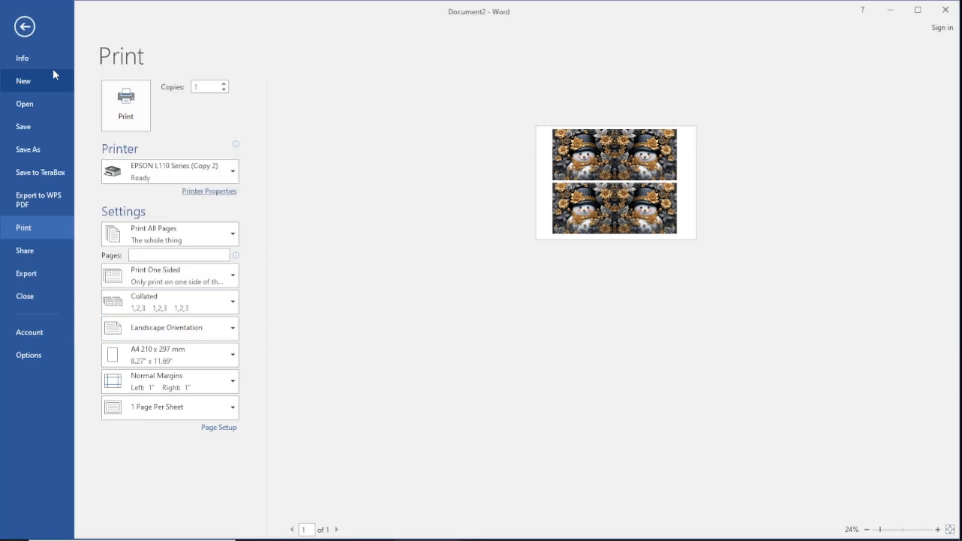
pyautogui.click(31, 31)
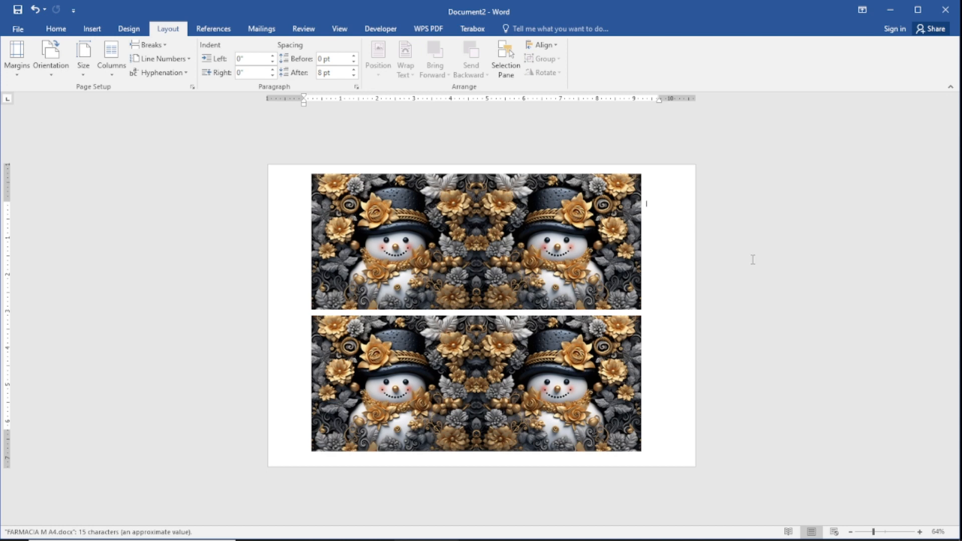
pyautogui.click(555, 250)
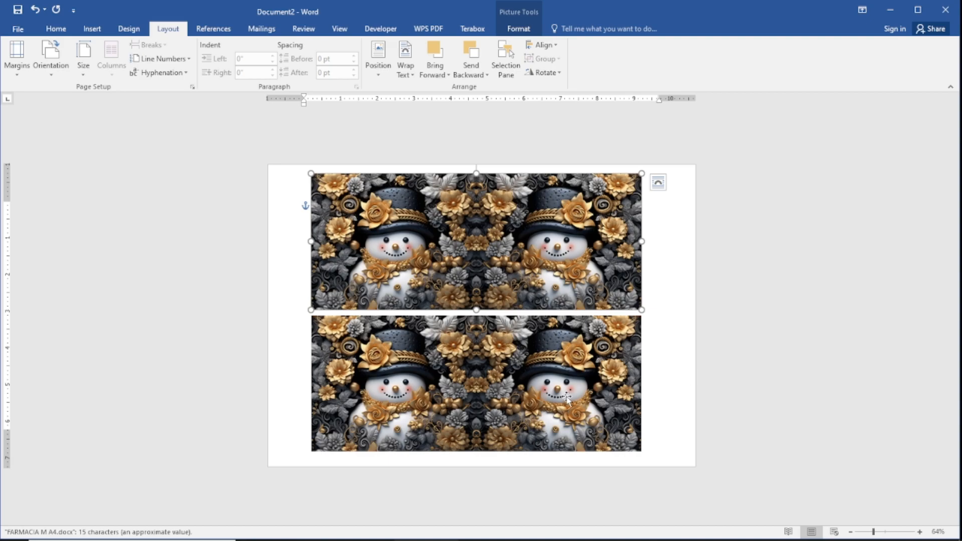
pyautogui.click(566, 398)
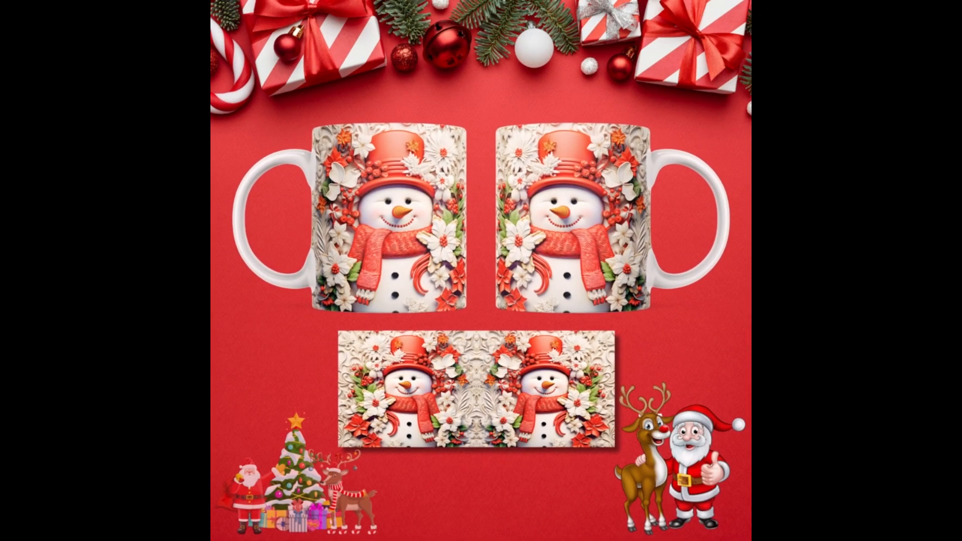